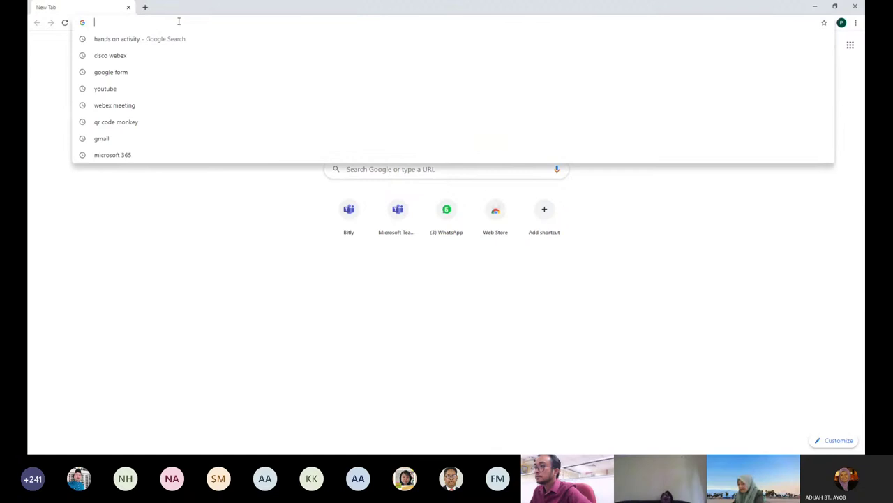
Search Google for 'cisco webex' and open the Cisco Webex website from the results
type("c")
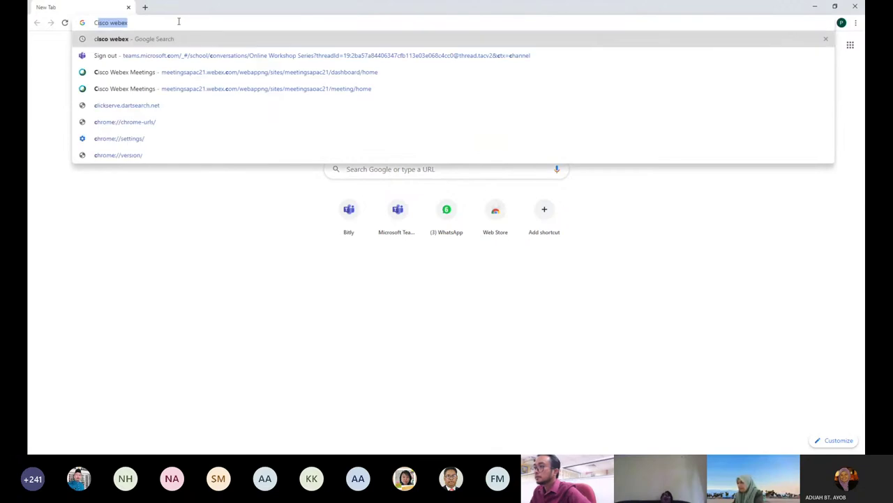
type("isco webex")
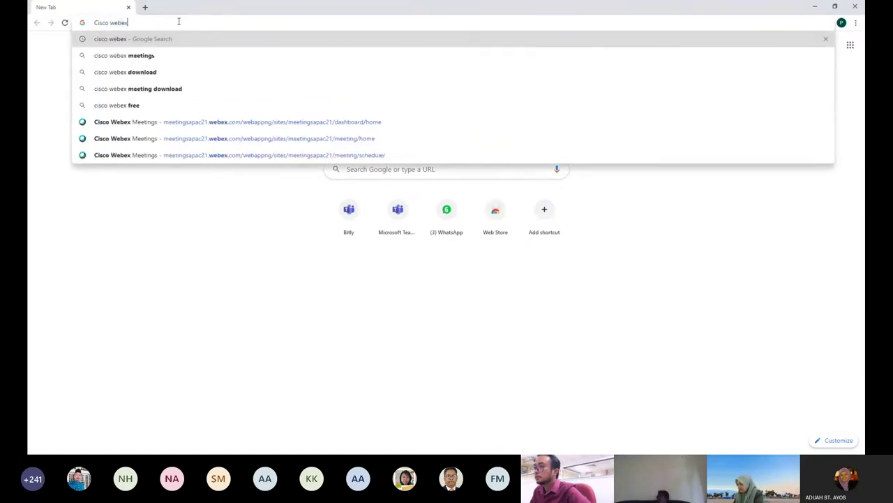
key("Return")
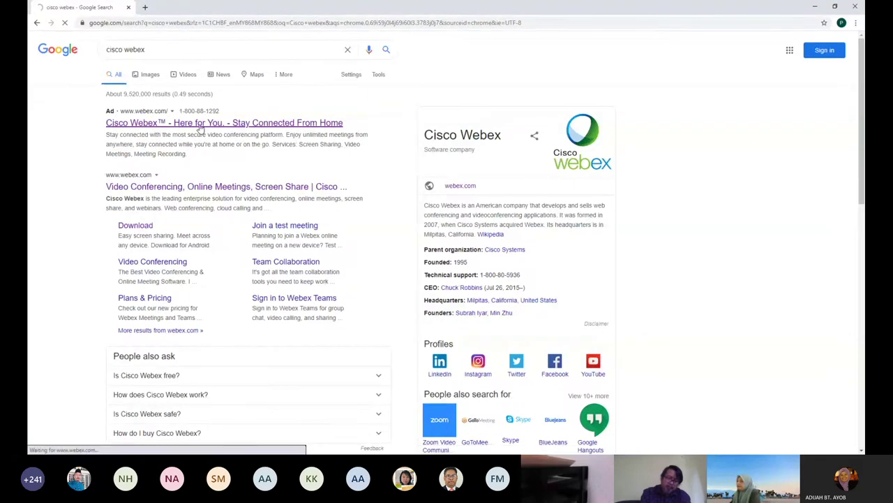
left_click(200, 129)
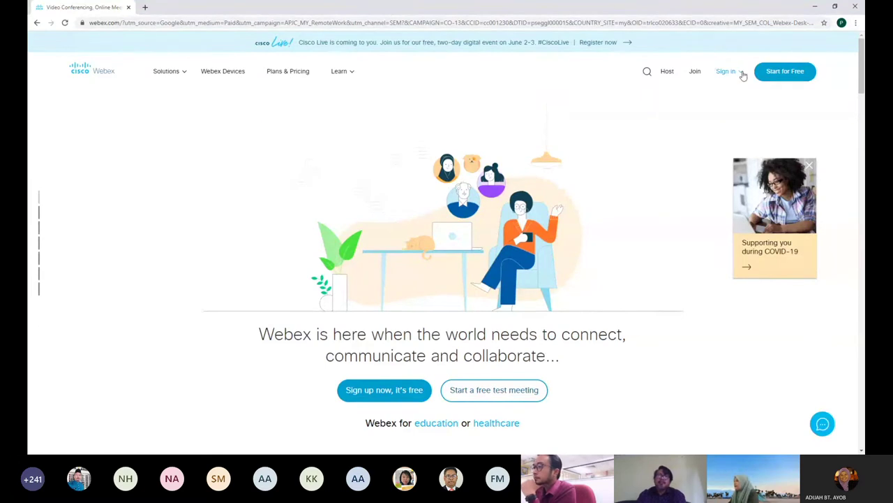
Choose Webex Meetings from the Sign in menu on webex.com
left_click(741, 72)
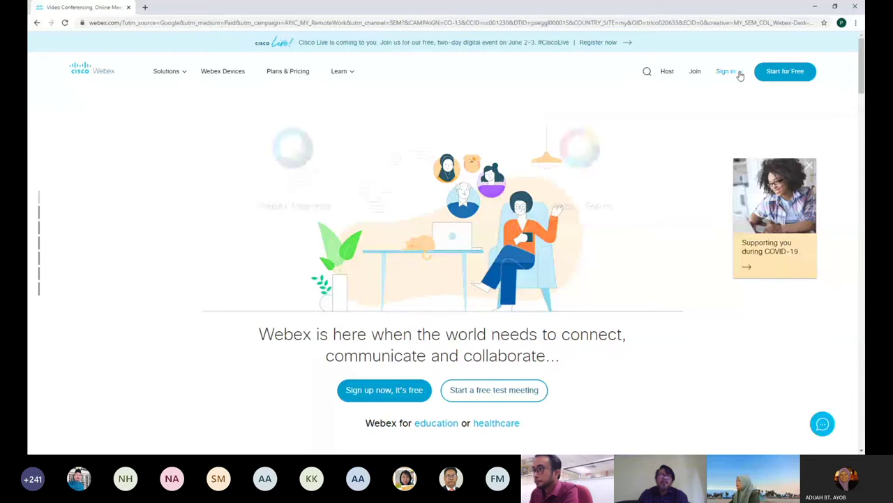
mouse_move(738, 74)
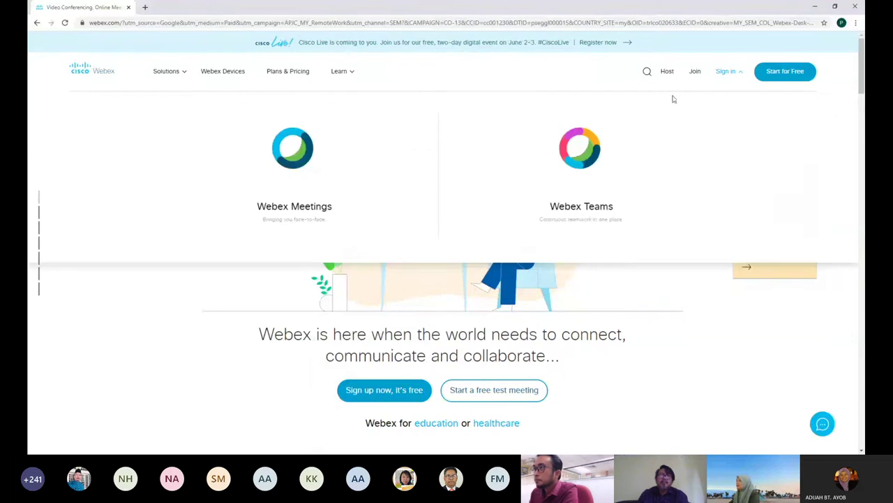
left_click(292, 159)
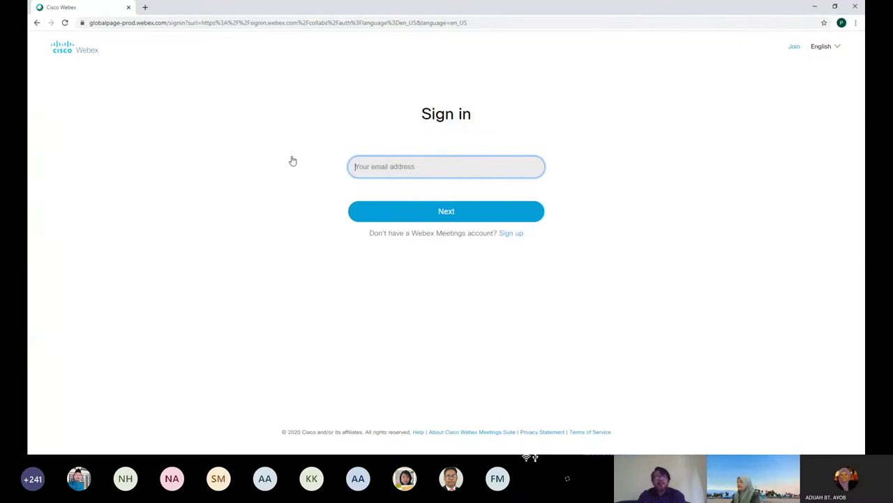
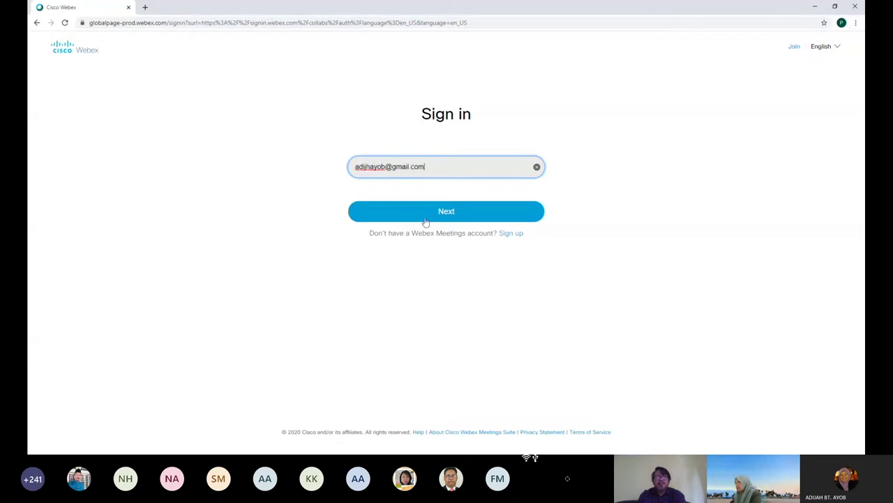
left_click(429, 220)
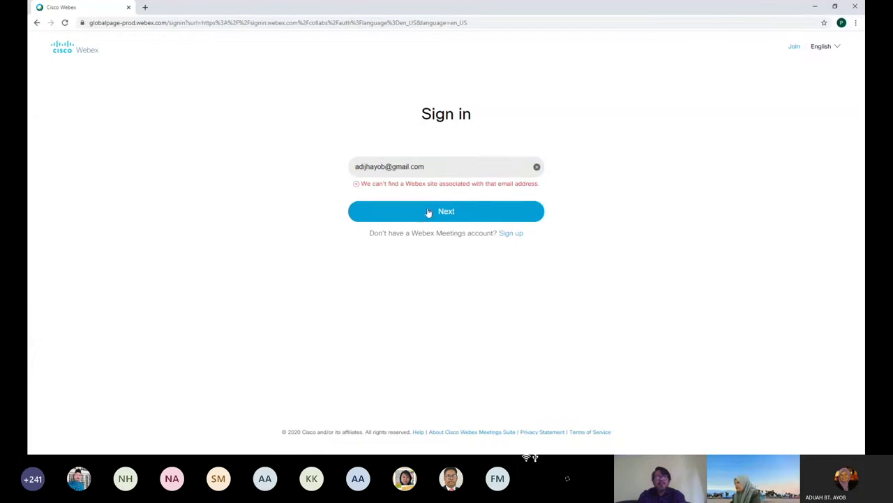
left_click(430, 167)
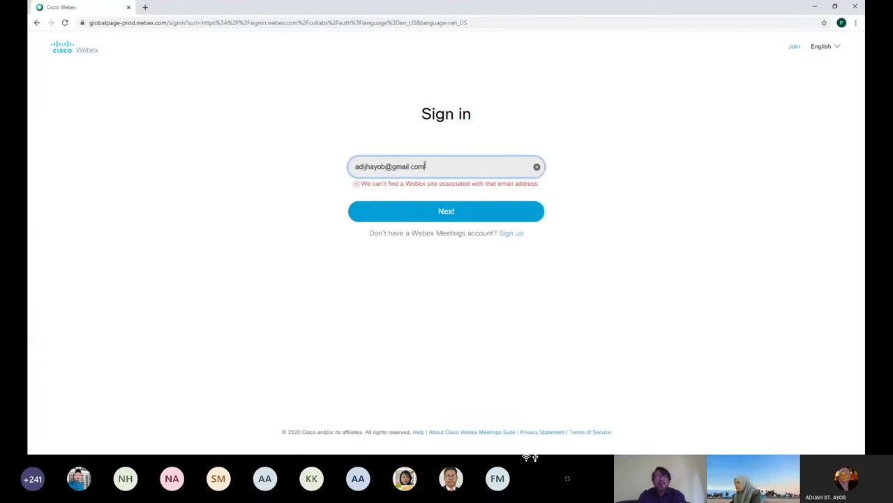
left_click_drag(430, 167, 348, 168)
key("BackSpace")
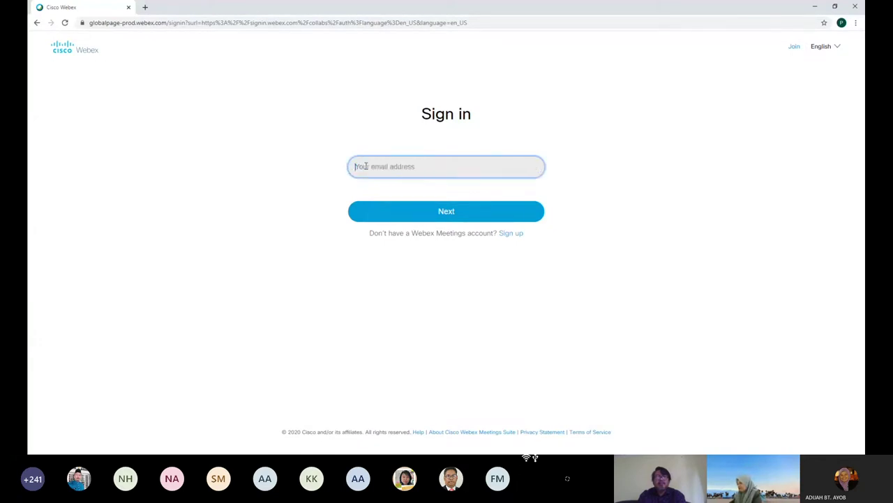
type("adi")
key("BackSpace")
key("BackSpace")
key("BackSpace")
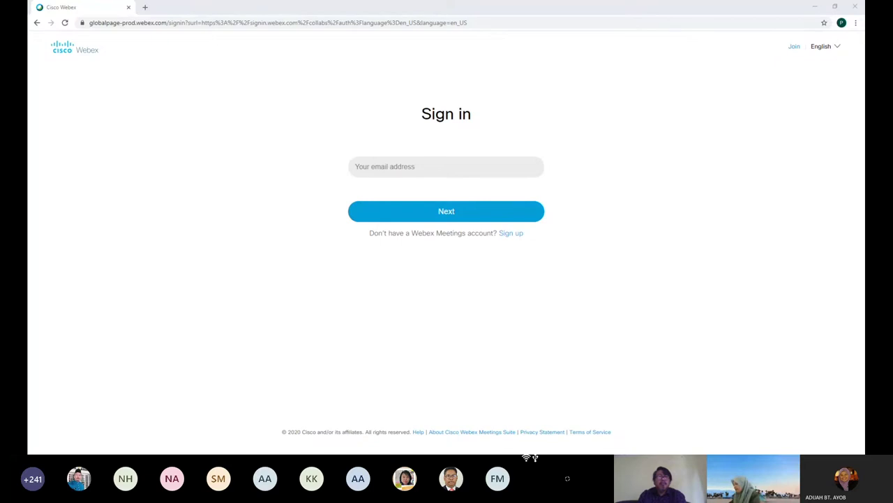
Submit the personal Gmail address on the Webex sign-in page
left_click(836, 32)
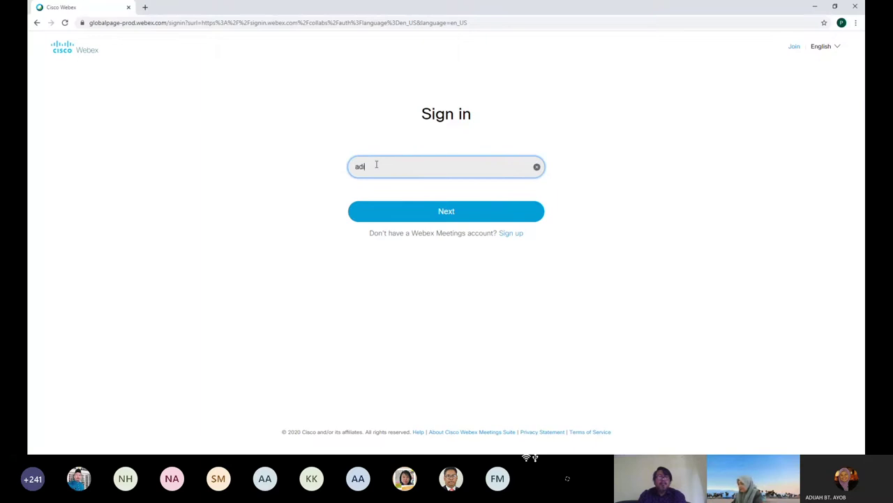
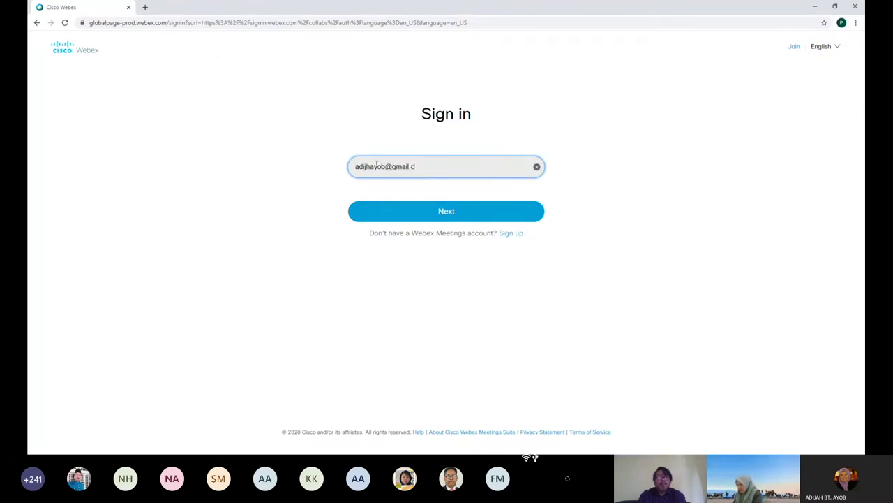
left_click(440, 214)
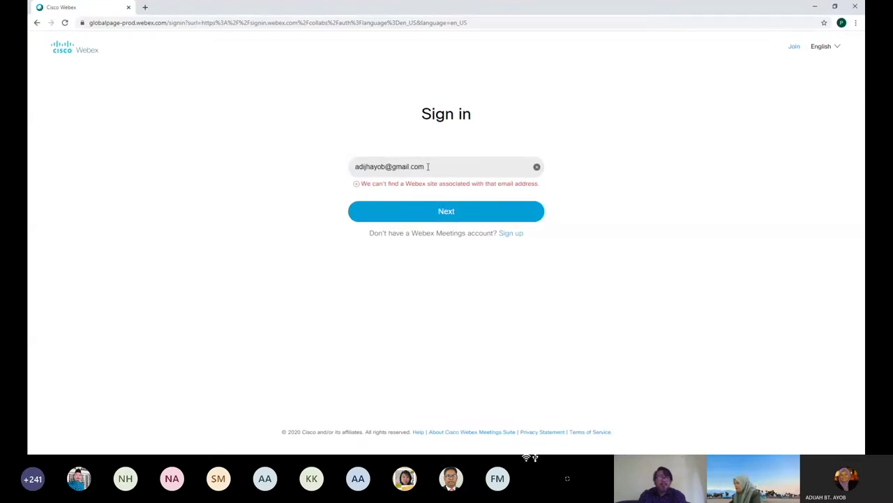
Replace it with the institutional email address, submit it, and select the rejected entry
left_click_drag(428, 166, 353, 161)
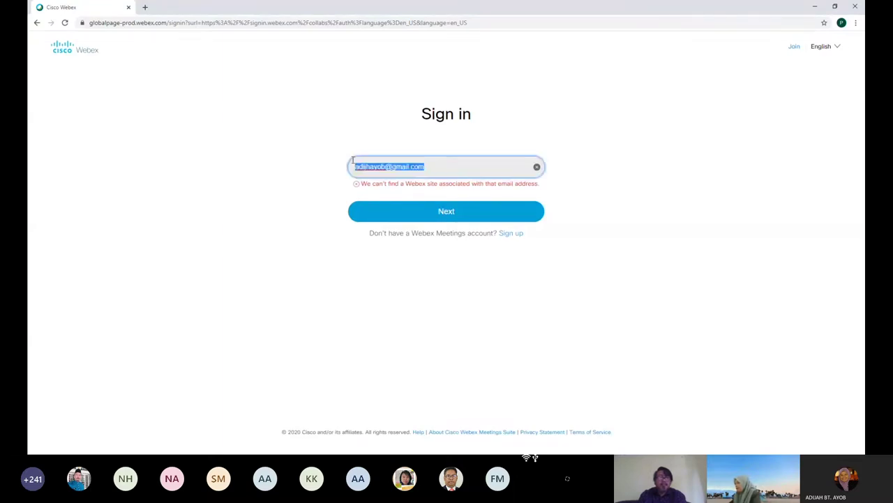
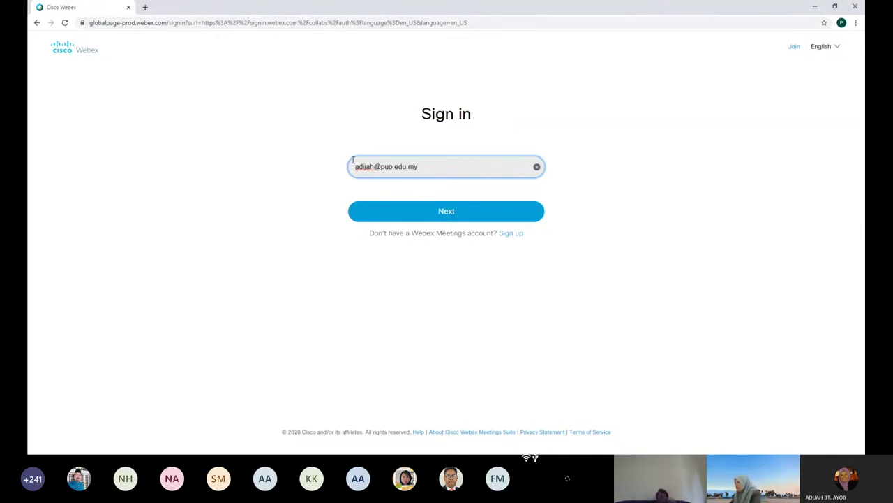
left_click(429, 213)
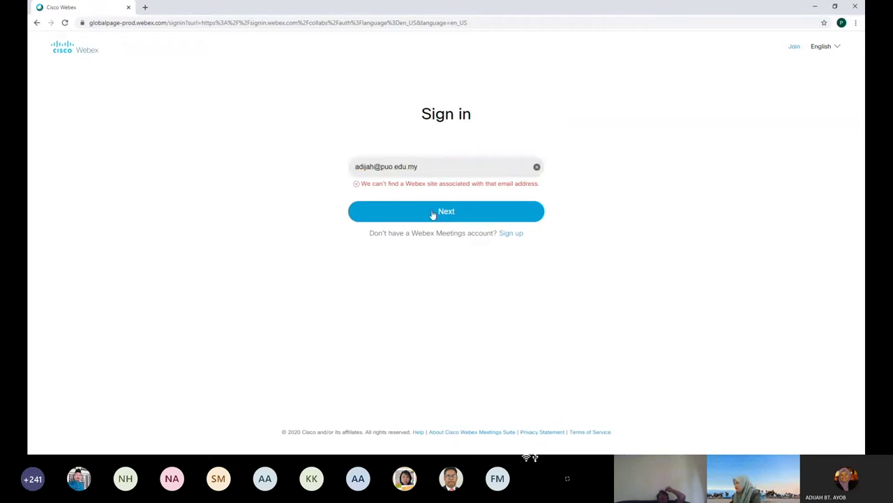
left_click_drag(421, 166, 353, 169)
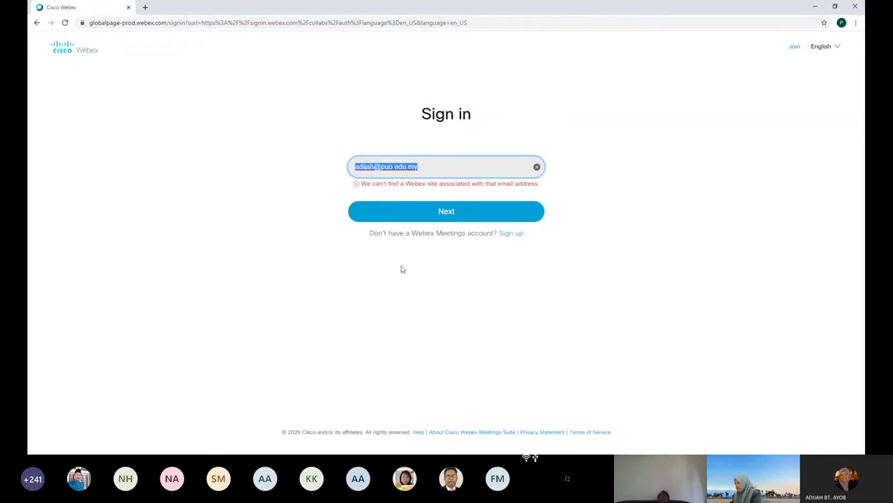
key("alt+Tab")
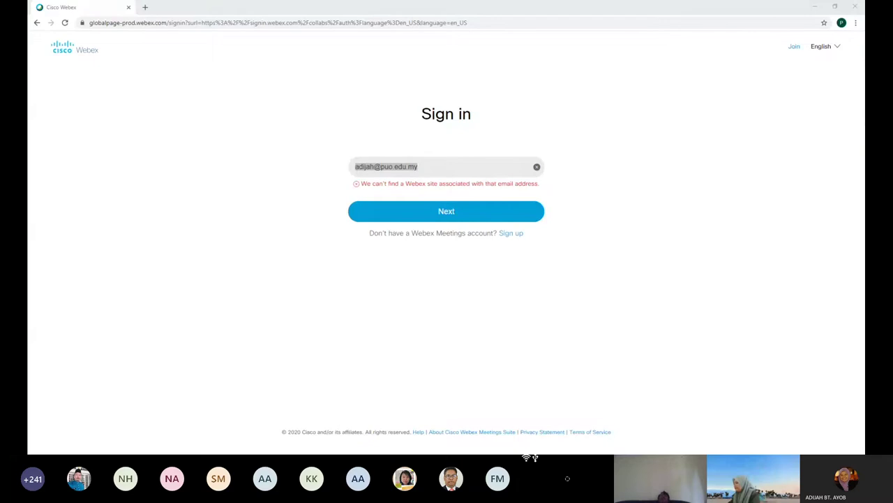
key("alt+Tab")
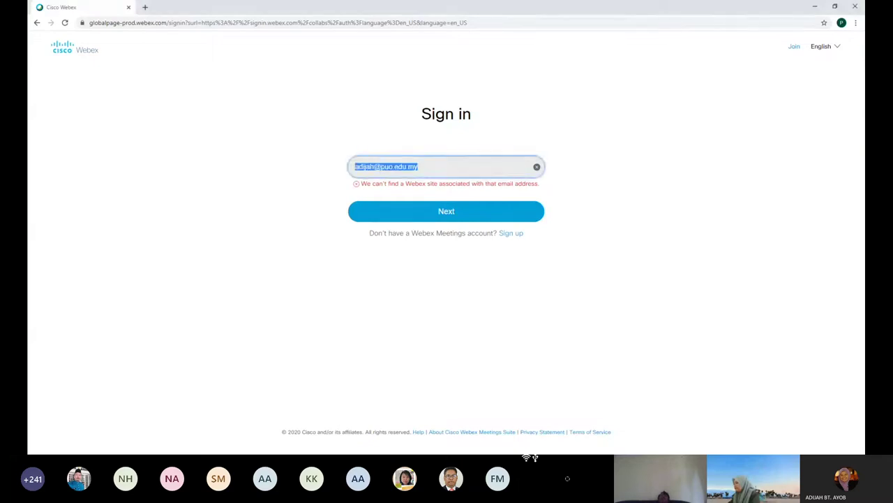
key("alt+Tab")
key("alt+Tab")
Re-enter the Gmail address, submit it, and confirm the captcha characters
key("BackSpace")
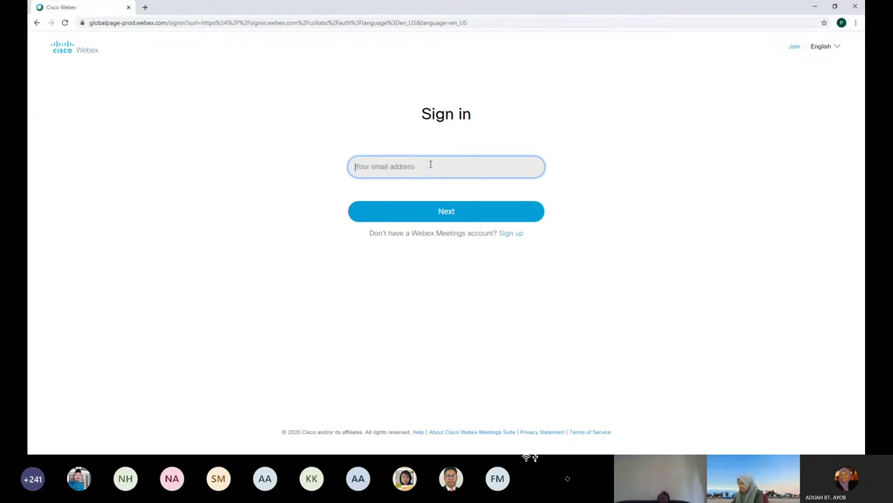
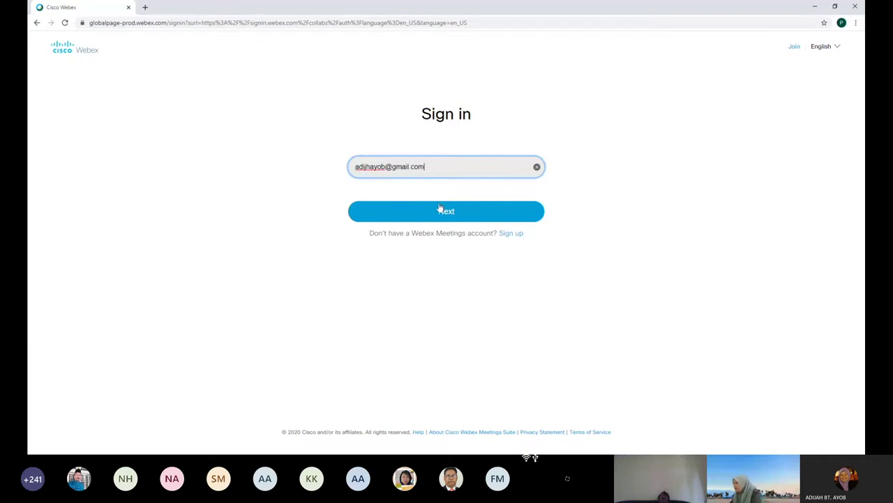
left_click(444, 212)
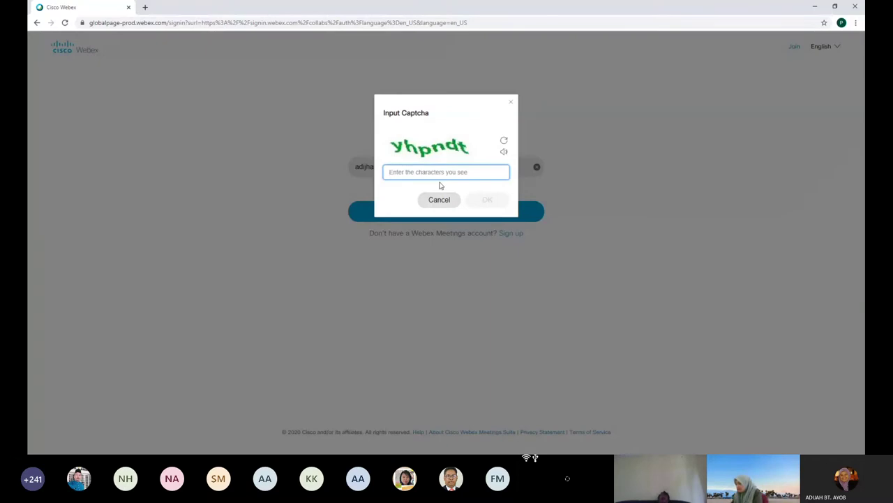
type("yhpn")
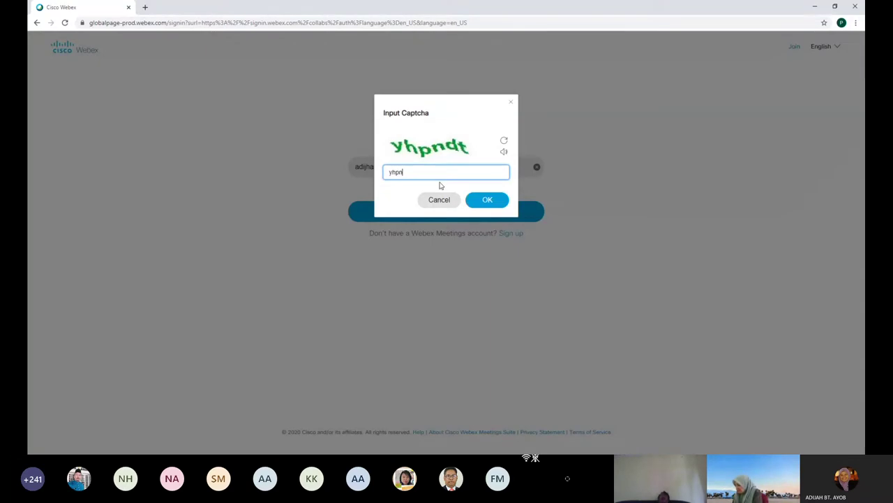
type("dt")
left_click(488, 200)
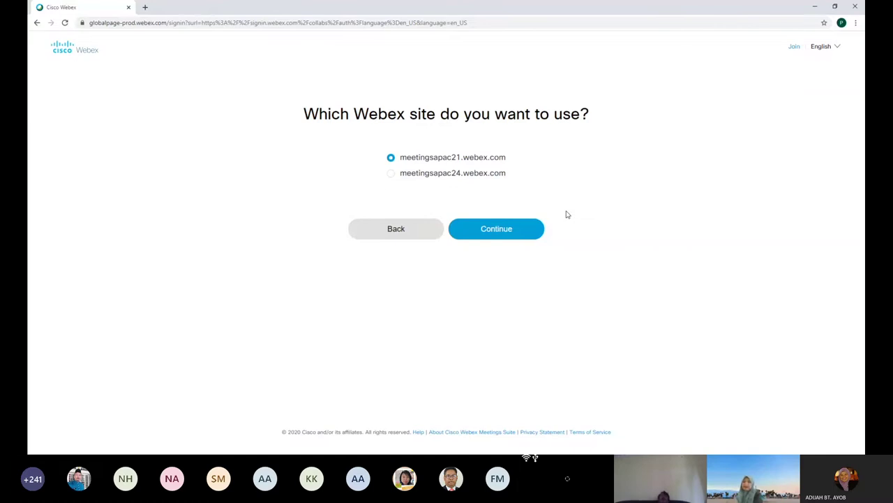
Continue with the meetingsapac21.webex.com site and sign in with the account password
left_click(498, 230)
left_click(367, 193)
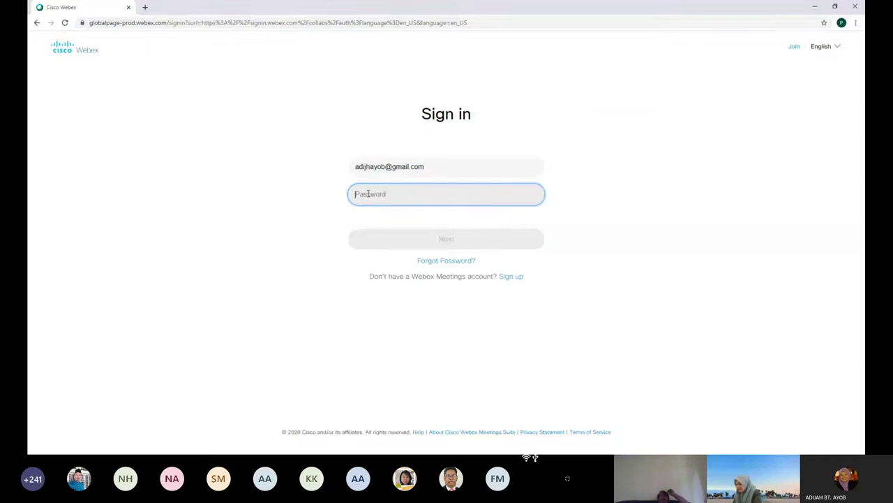
type("•••")
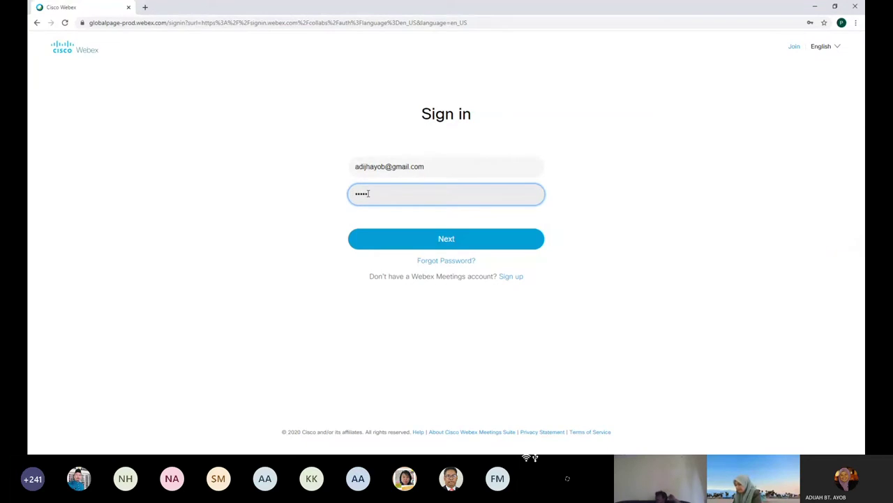
key("BackSpace")
key("BackSpace")
key("BackSpace")
key("BackSpace")
key("BackSpace")
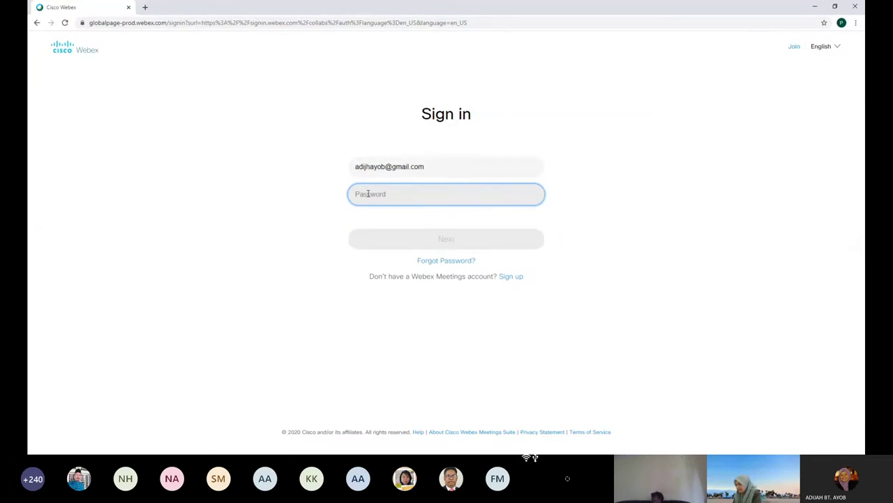
type("•")
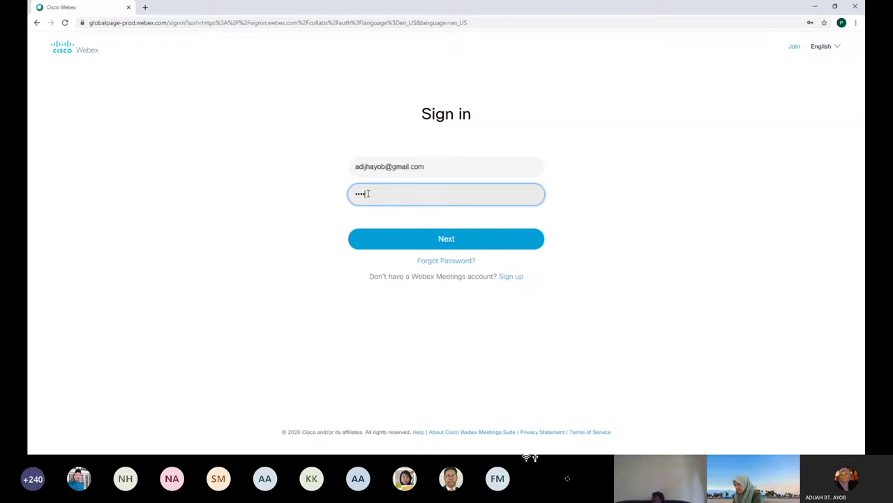
type("•••••••••••••")
left_click(439, 238)
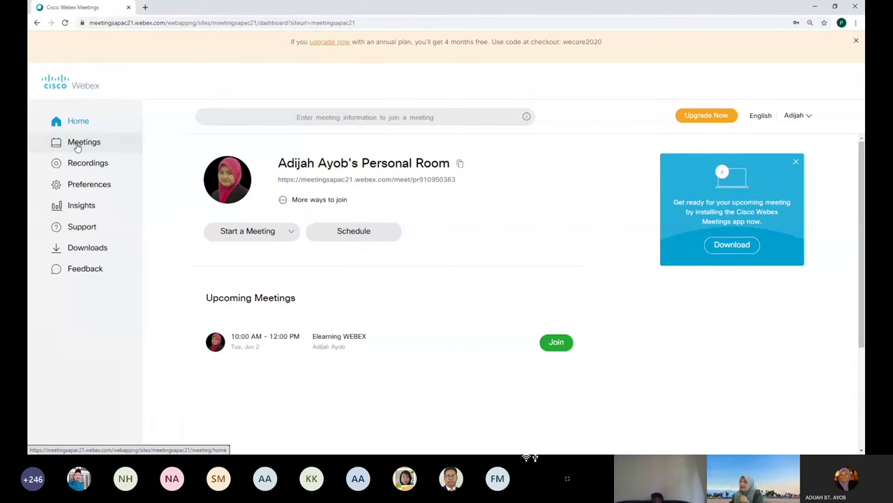
Scroll through the Past meetings list, then go to the My Recorded Meetings page
left_click(77, 143)
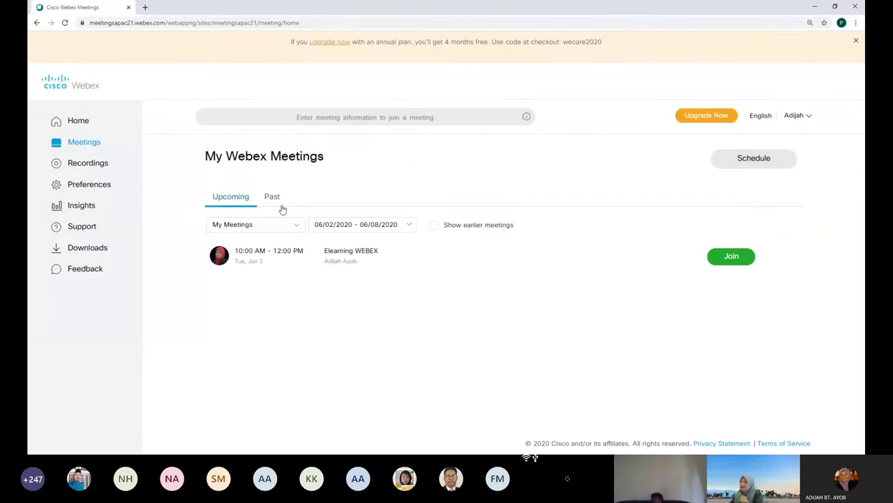
left_click(271, 197)
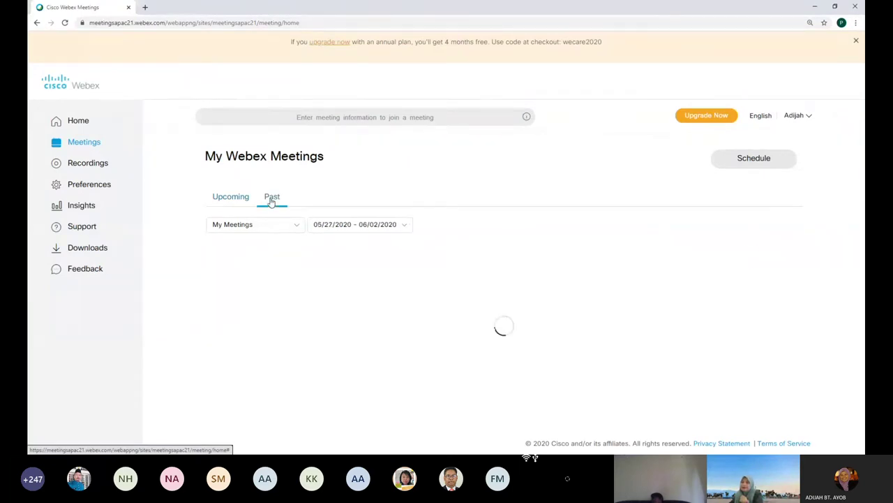
scroll(349, 269, "down", 3)
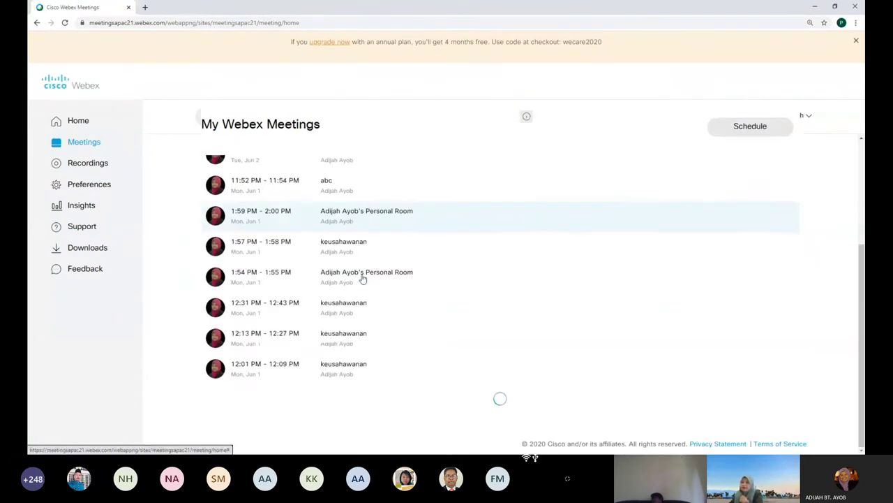
scroll(363, 279, "up", 2)
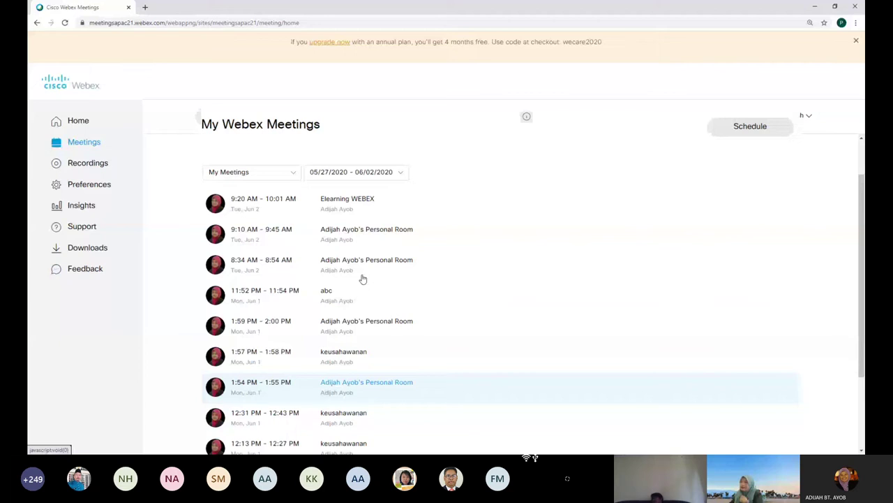
scroll(362, 279, "down", 2)
scroll(362, 279, "up", 3)
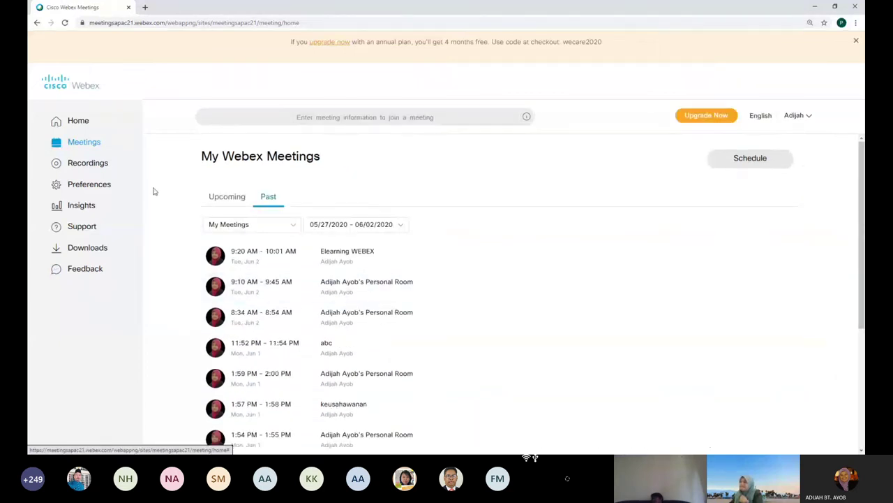
left_click(88, 166)
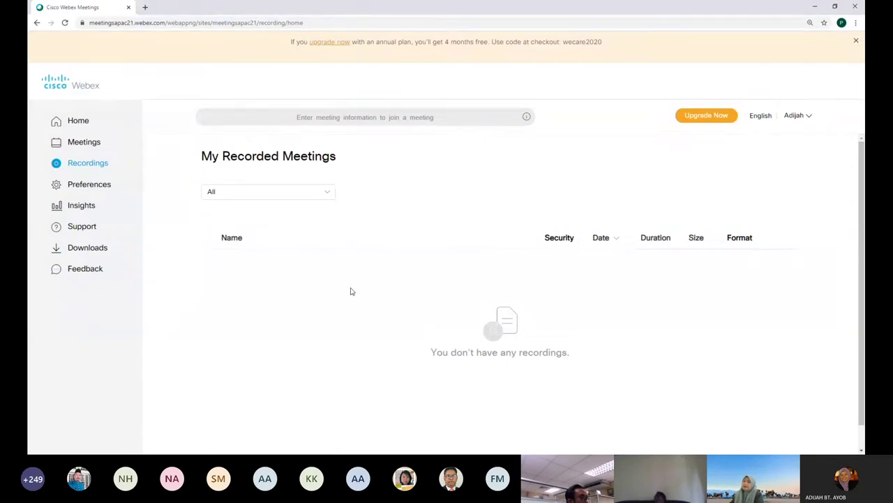
Review the My Personal Room, Audio and Video, Scheduling and Recording preferences, then view Insights
left_click(85, 184)
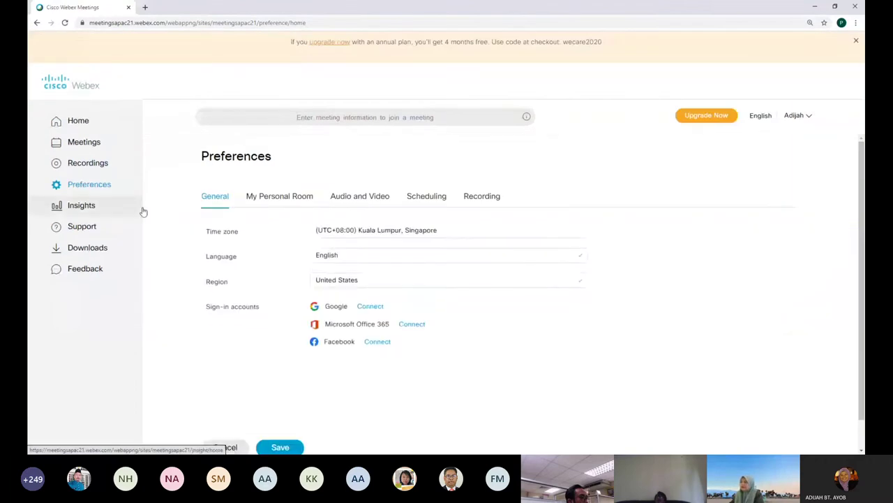
left_click(283, 197)
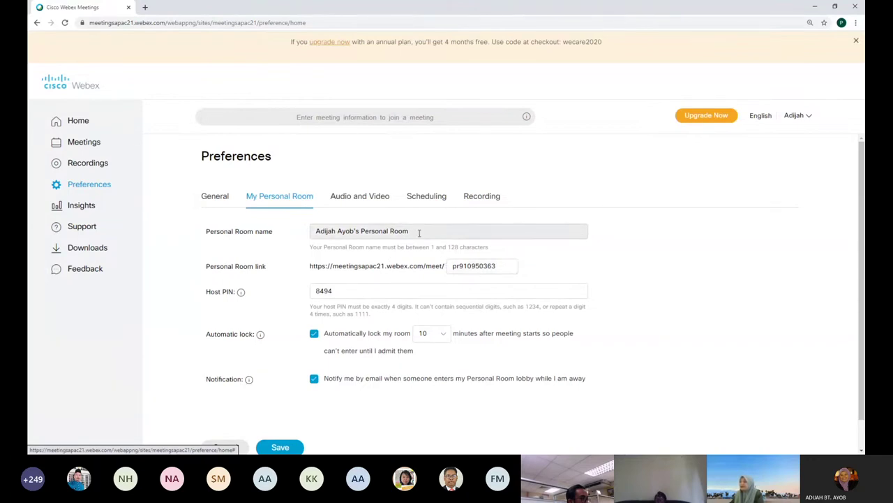
left_click(358, 197)
scroll(389, 259, "down", 5)
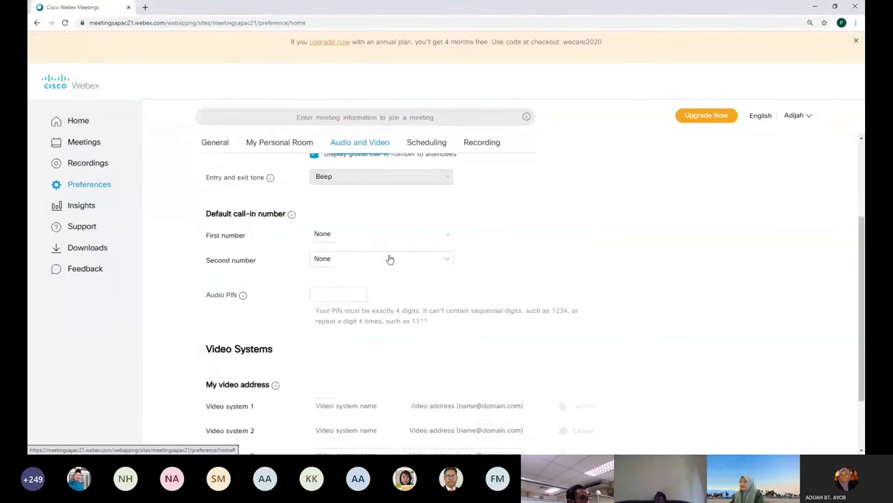
scroll(389, 258, "up", 5)
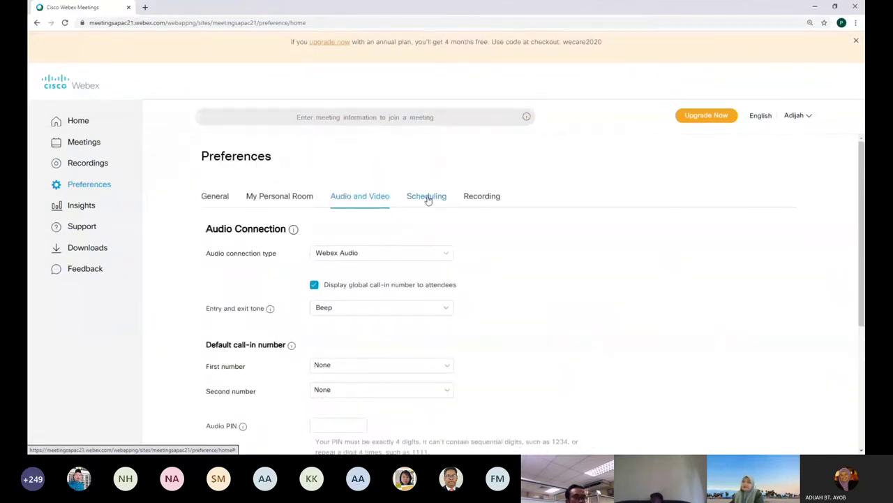
left_click(427, 198)
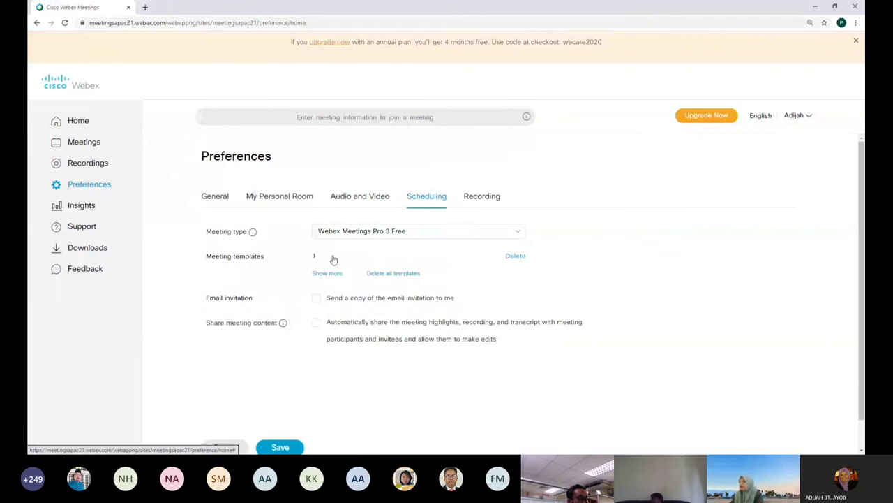
left_click(476, 198)
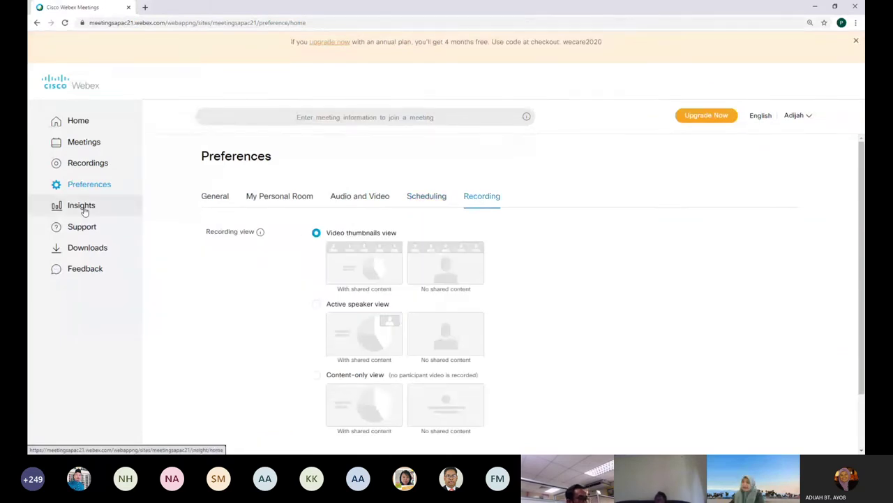
left_click(83, 206)
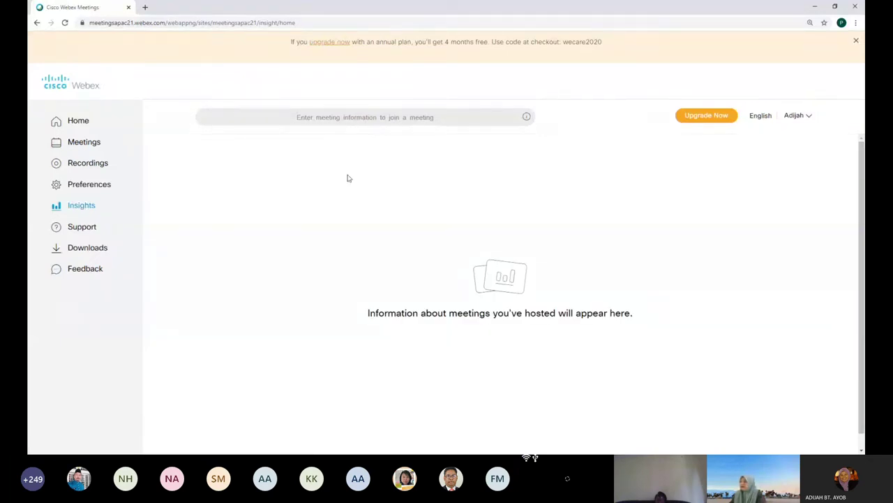
Go from the join-meeting field to the Support page, then to the Downloads page
left_click(394, 117)
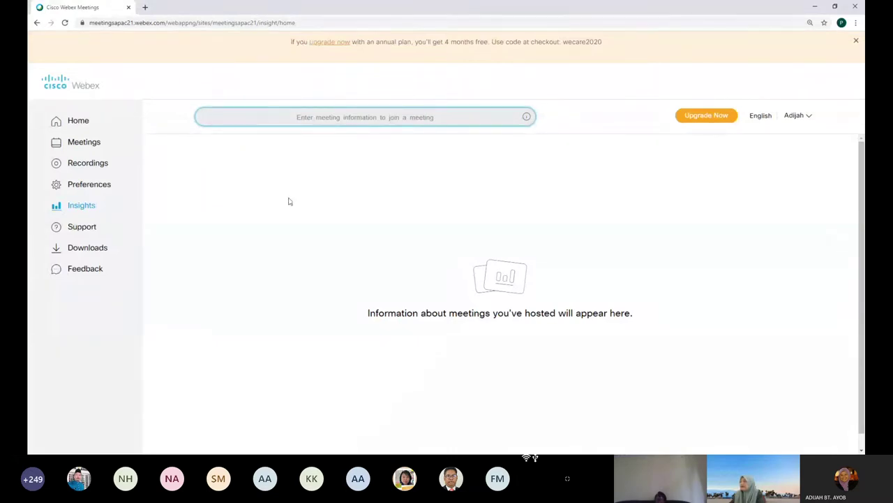
left_click(82, 233)
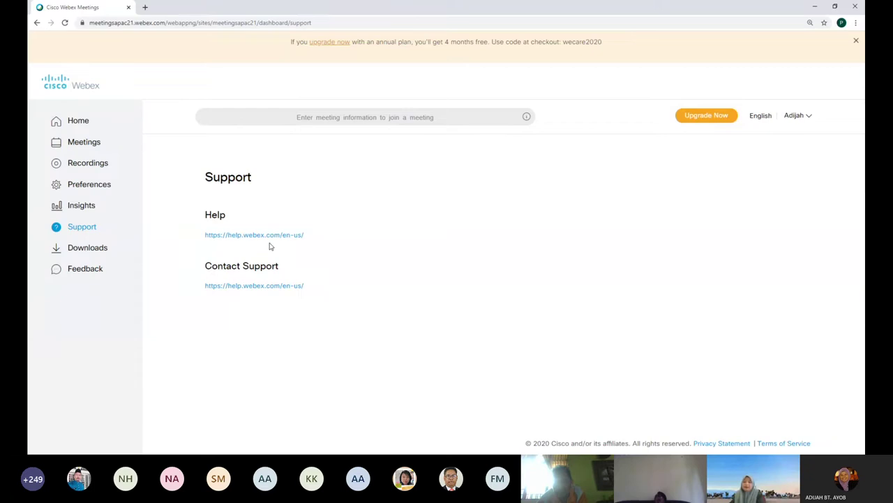
left_click(94, 252)
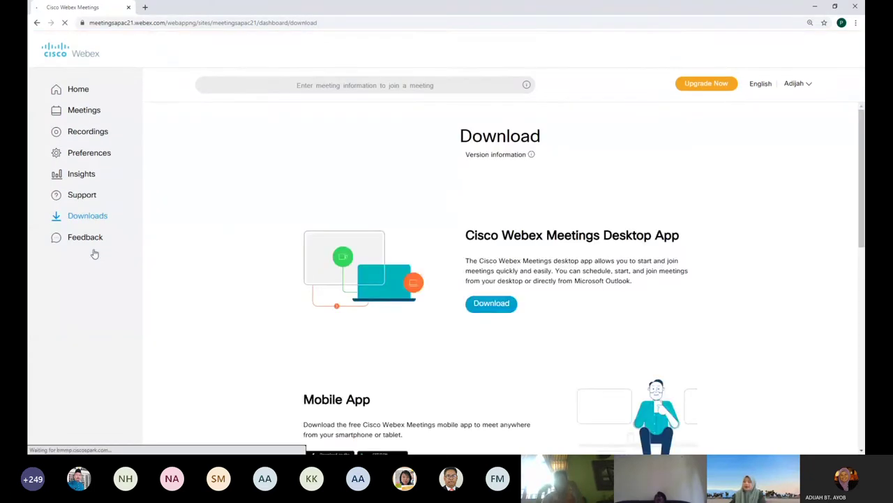
Scroll through the Downloads page, then switch to the Feedback page
scroll(409, 262, "down", 2)
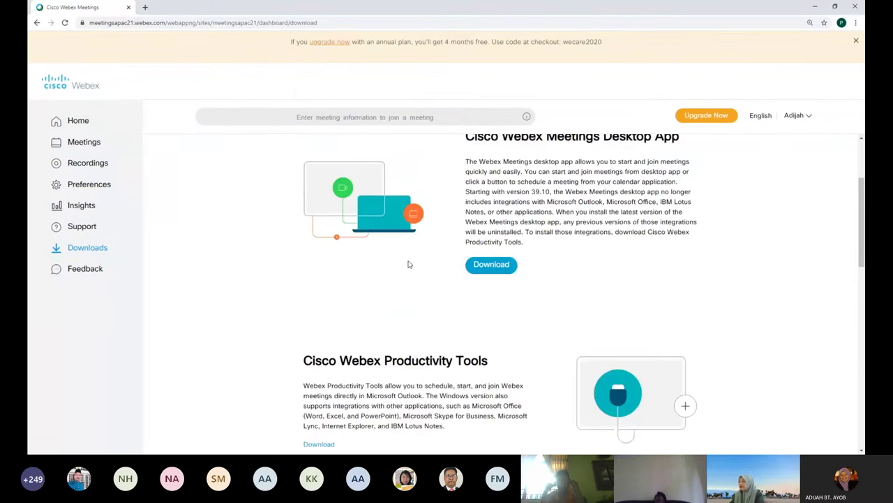
scroll(409, 263, "up", 2)
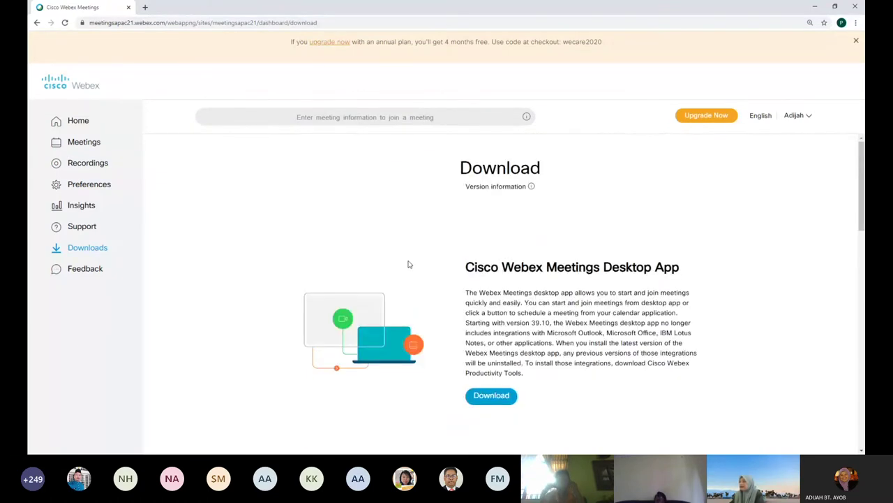
scroll(409, 264, "down", 3)
scroll(411, 264, "up", 3)
scroll(418, 264, "down", 7)
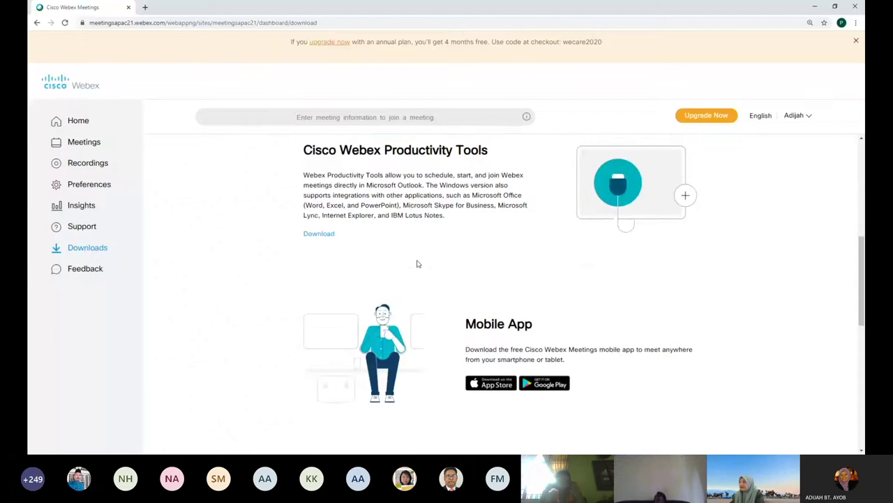
scroll(417, 263, "up", 3)
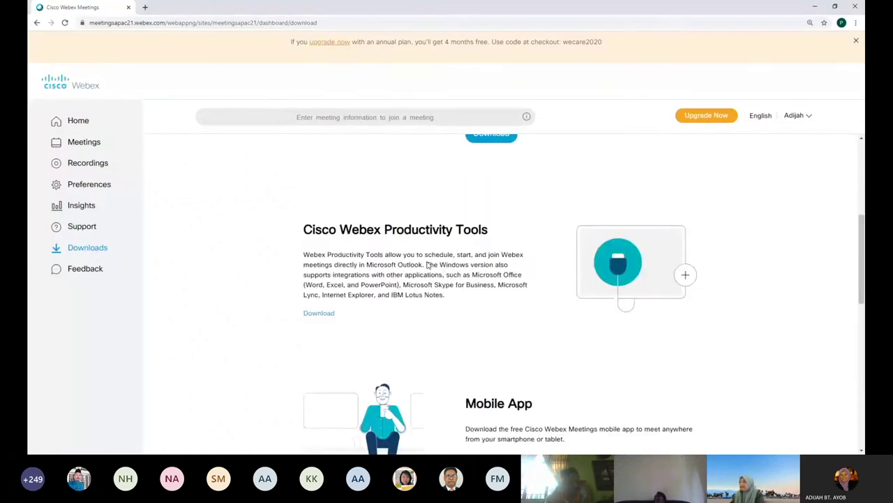
scroll(427, 265, "down", 3)
scroll(428, 265, "down", 3)
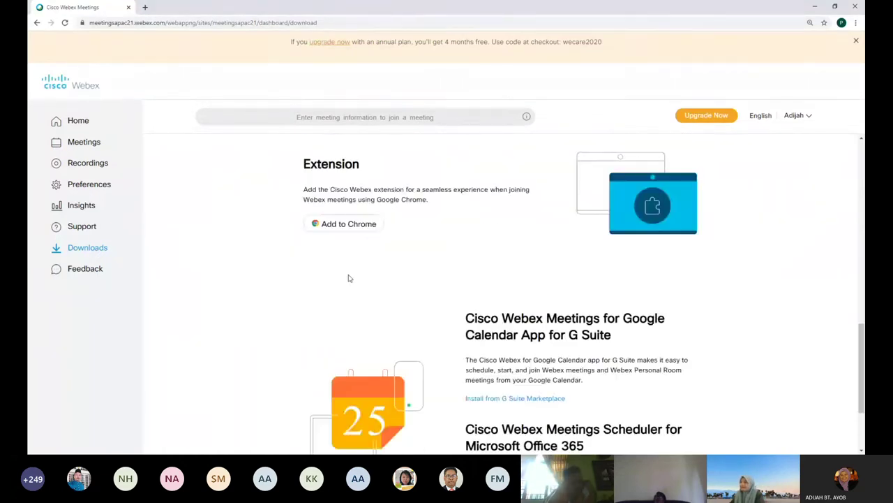
left_click(75, 270)
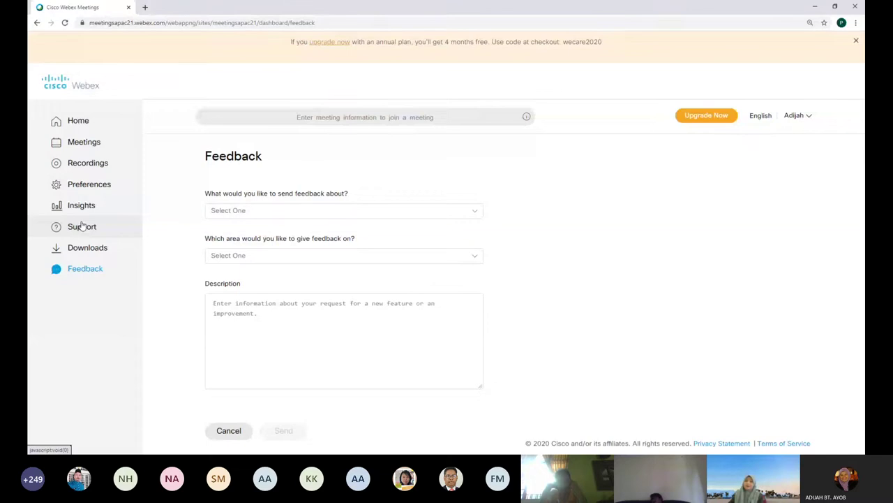
Return to the Home dashboard from the sidebar
left_click(86, 126)
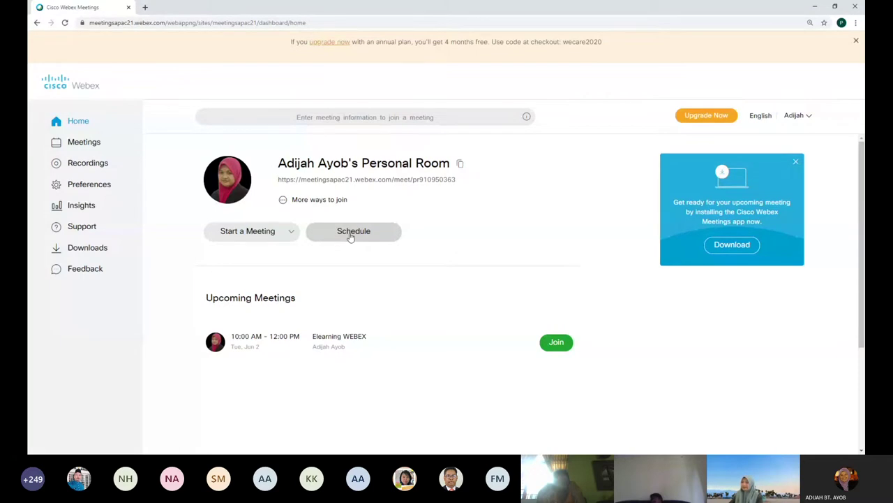
Start a new scheduled meeting with the topic 'Pembelajaran webex', capitalised
left_click(351, 236)
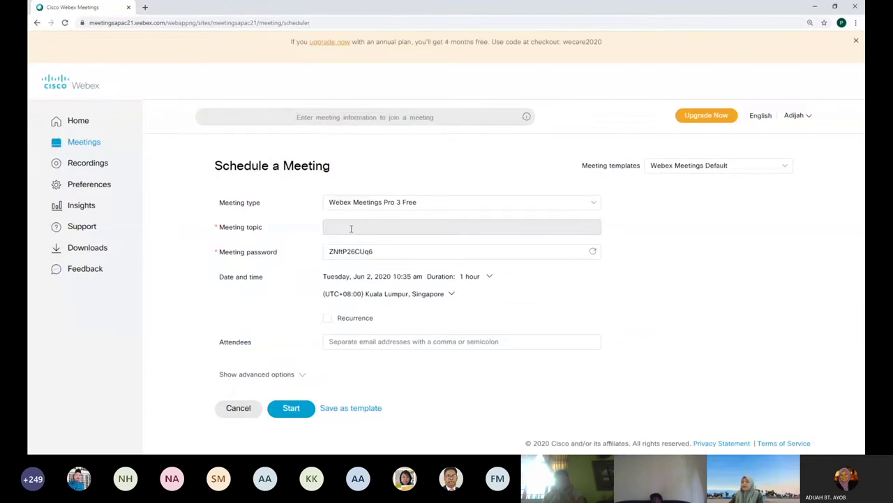
left_click(350, 228)
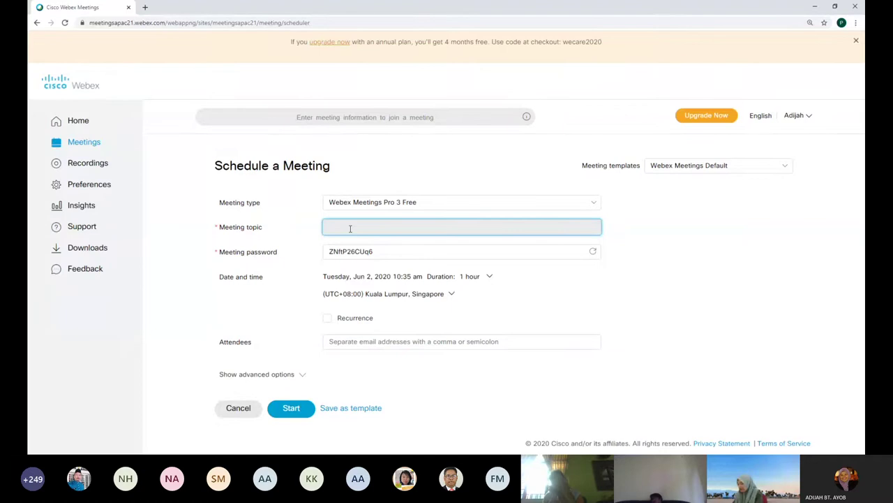
type("pembelajara")
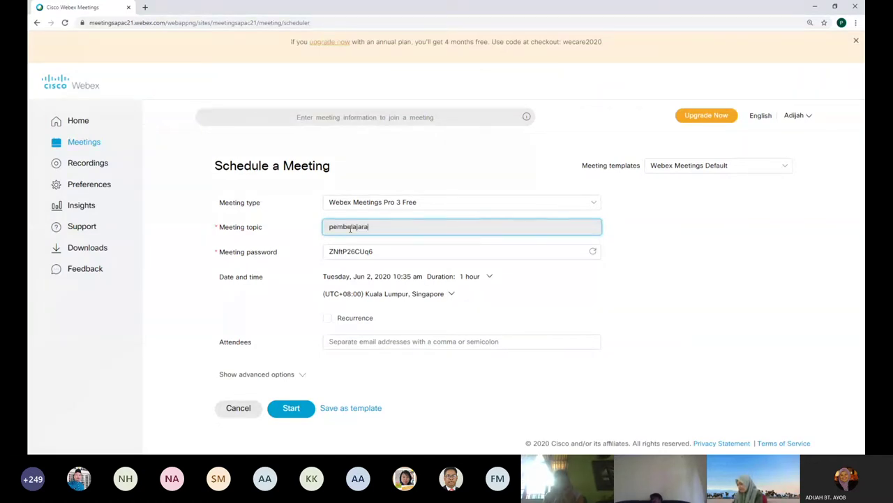
type("n webe")
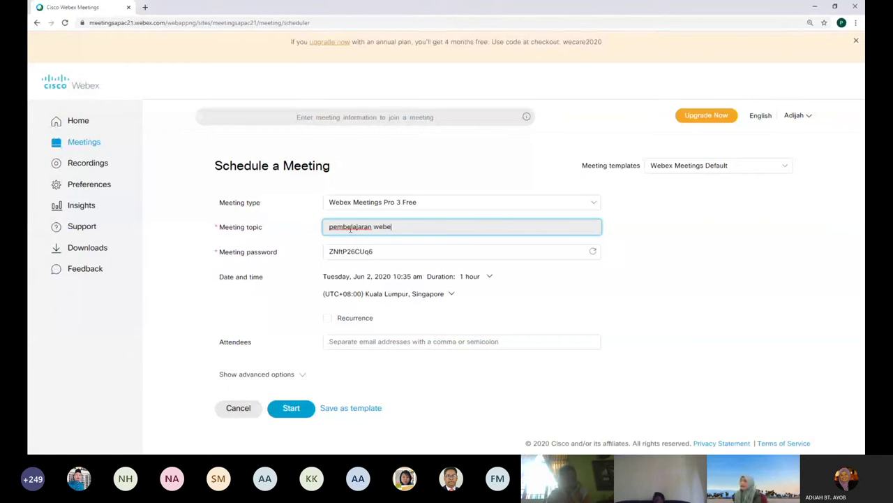
type("x")
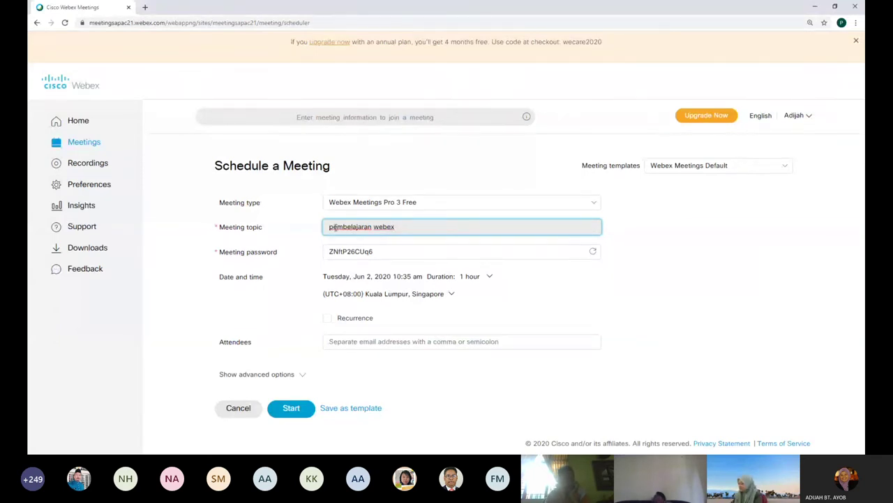
left_click(334, 228)
key("BackSpace")
type("P")
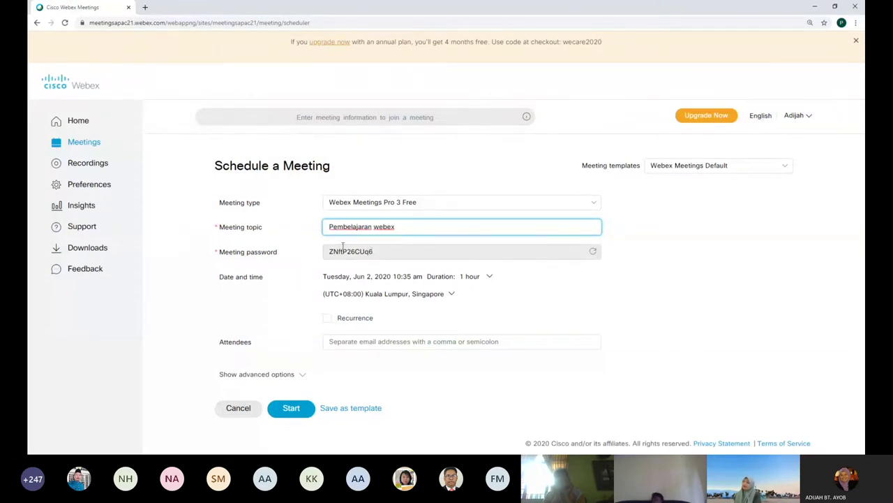
Zoom the browser in three steps and focus the meeting password field
key("ctrl+plus")
key("ctrl+plus")
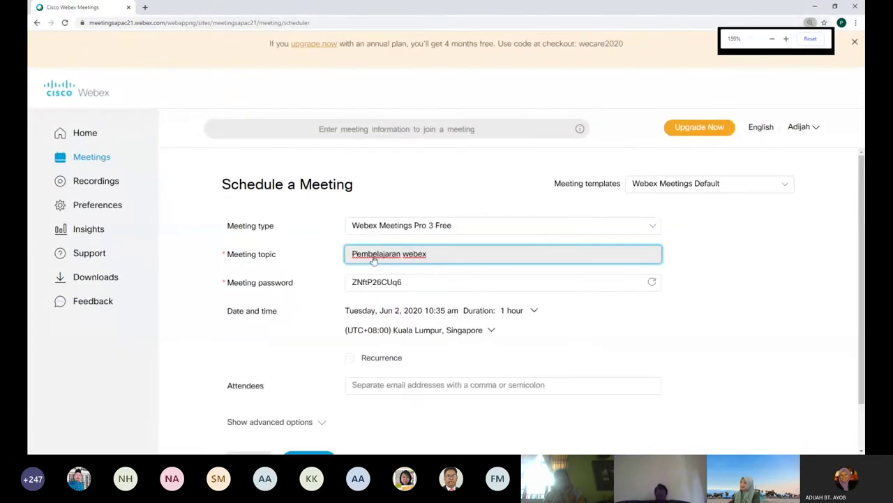
key("ctrl+plus")
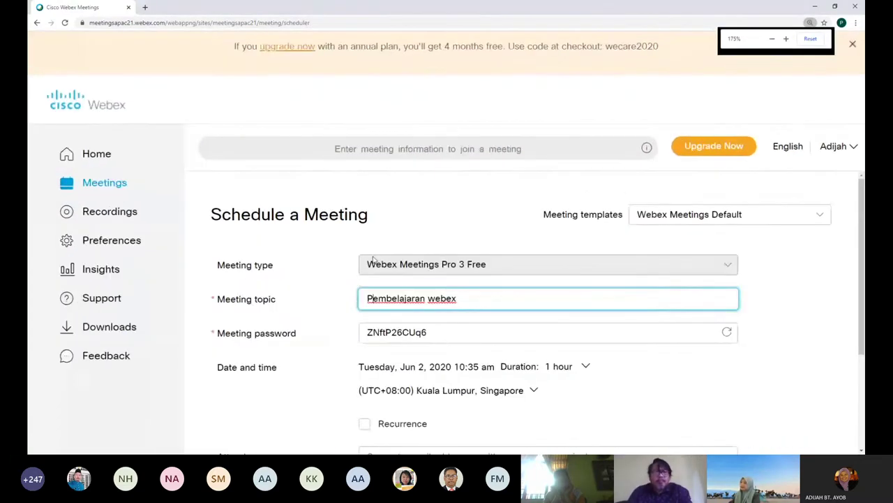
key("ctrl+plus")
scroll(368, 297, "down", 1)
left_click(368, 296)
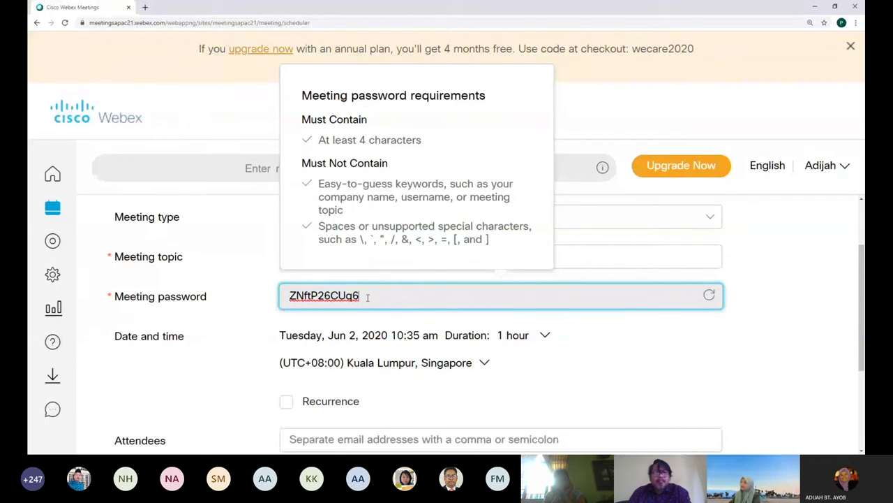
Replace the generated meeting password with a custom password meeting all requirements
left_click_drag(364, 296, 287, 295)
key("BackSpace")
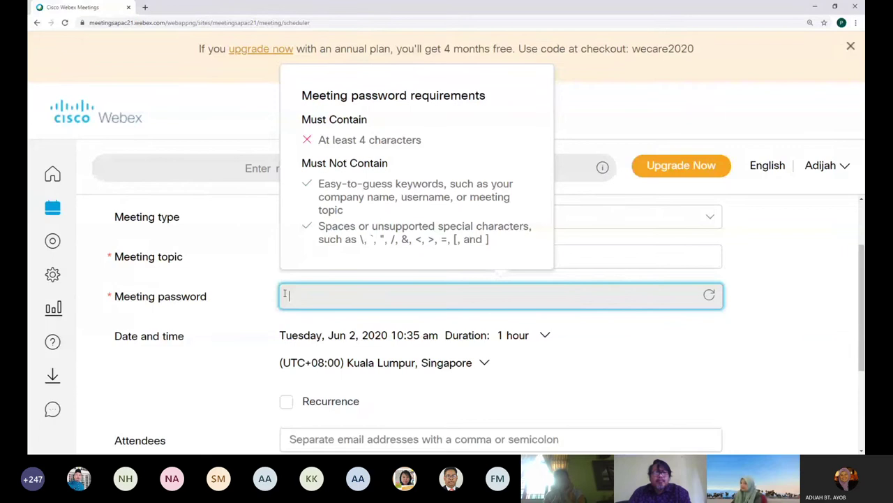
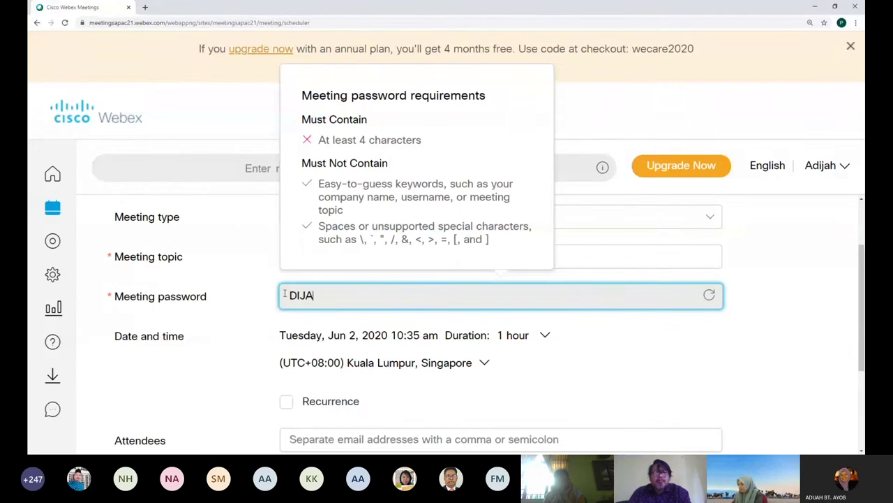
key("BackSpace")
key("BackSpace")
key("BackSpace")
key("BackSpace")
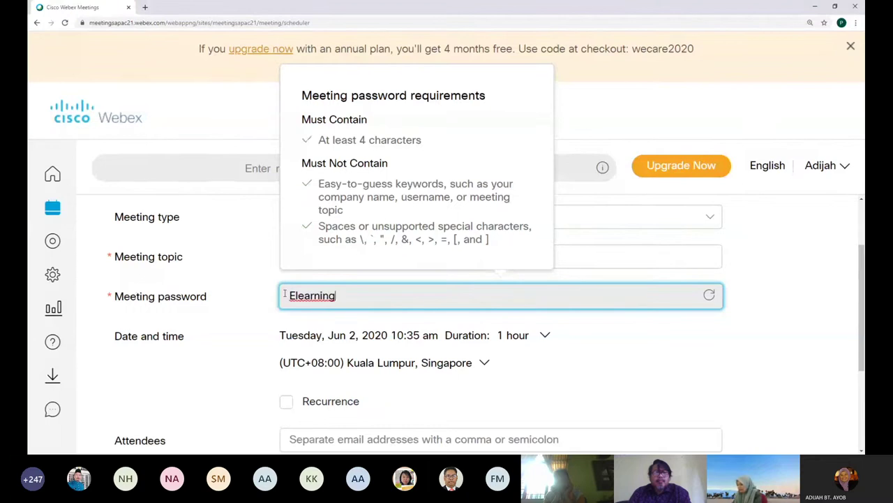
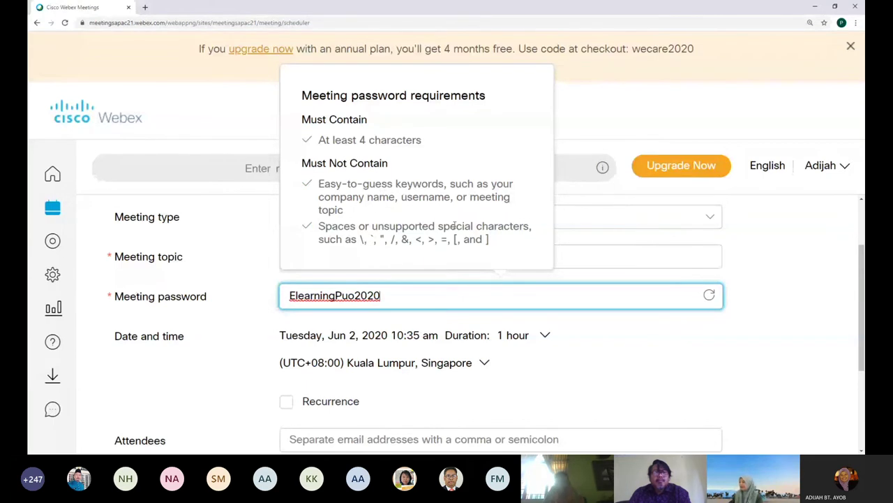
left_click(618, 326)
scroll(419, 265, "down", 1)
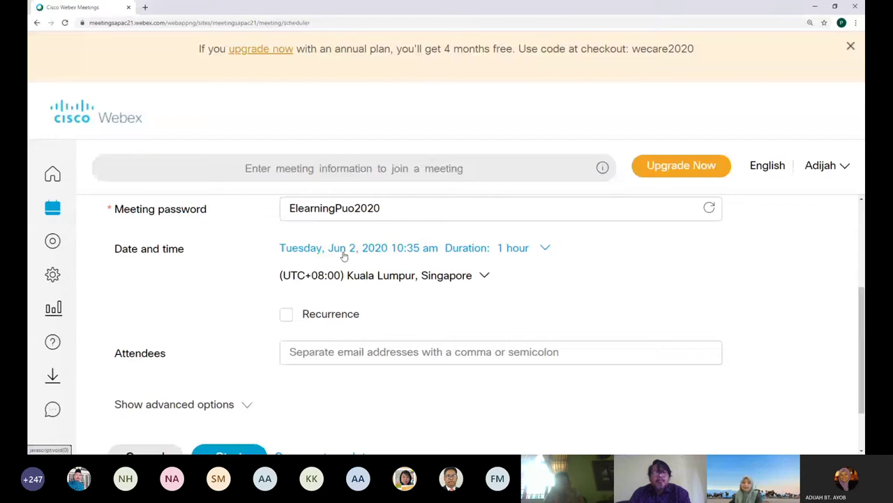
Set the meeting to start June 3, 2020 at 10:00 am and last 2 hours
left_click(343, 253)
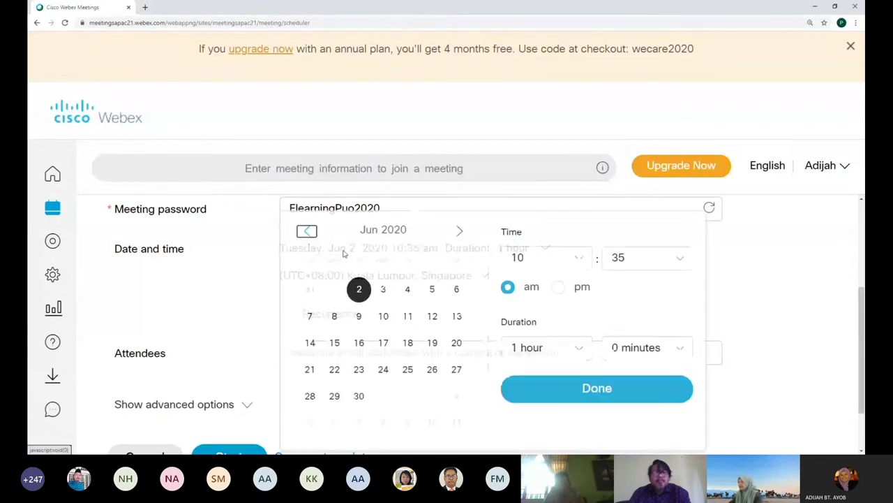
left_click(385, 290)
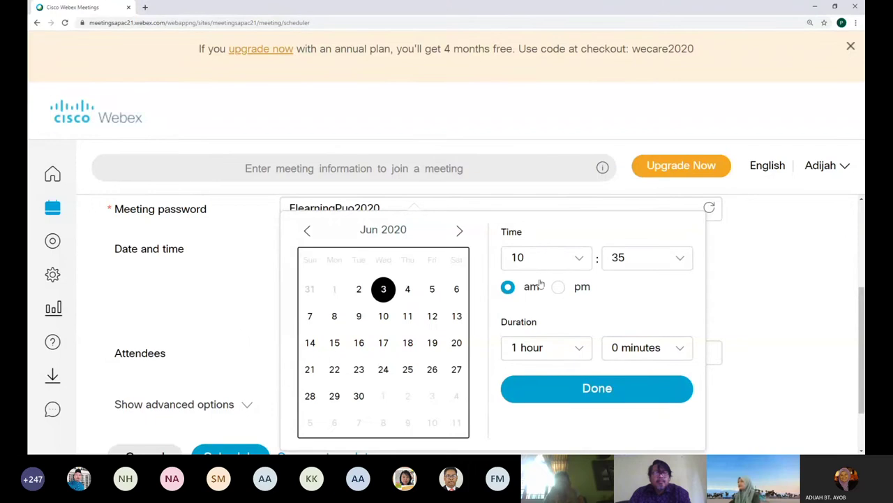
left_click(678, 259)
scroll(622, 74, "up", 1)
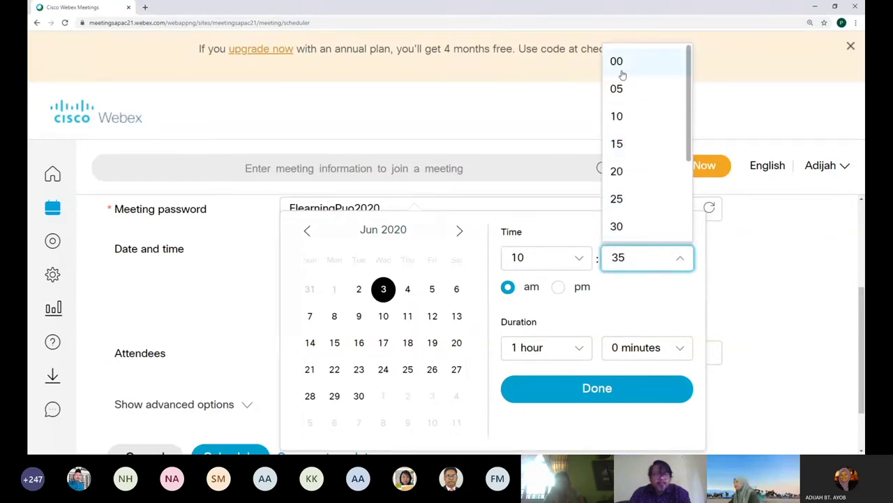
left_click(617, 62)
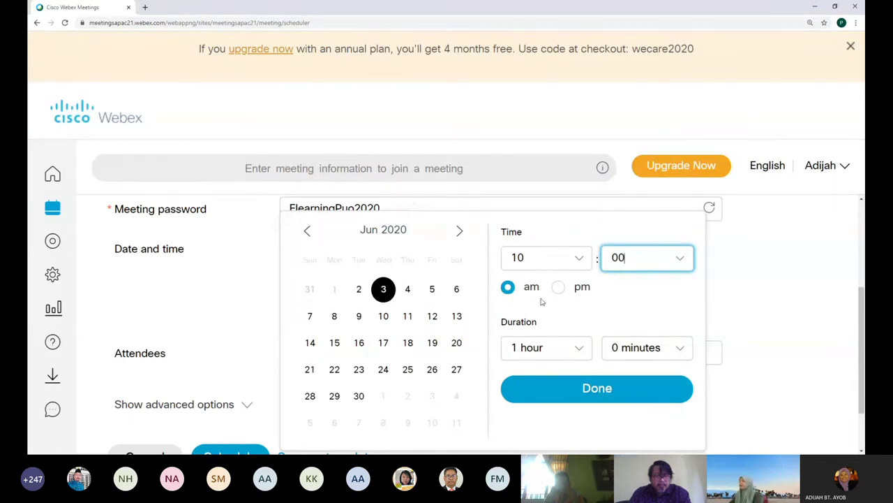
left_click(581, 351)
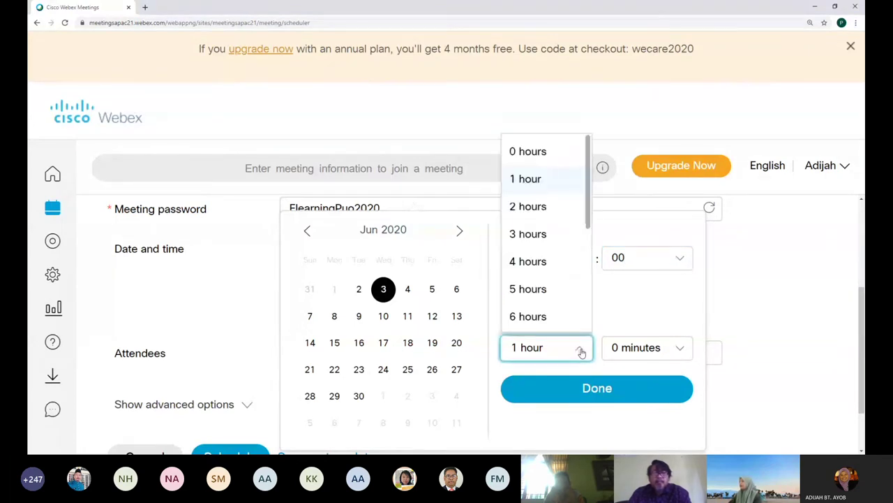
left_click(538, 210)
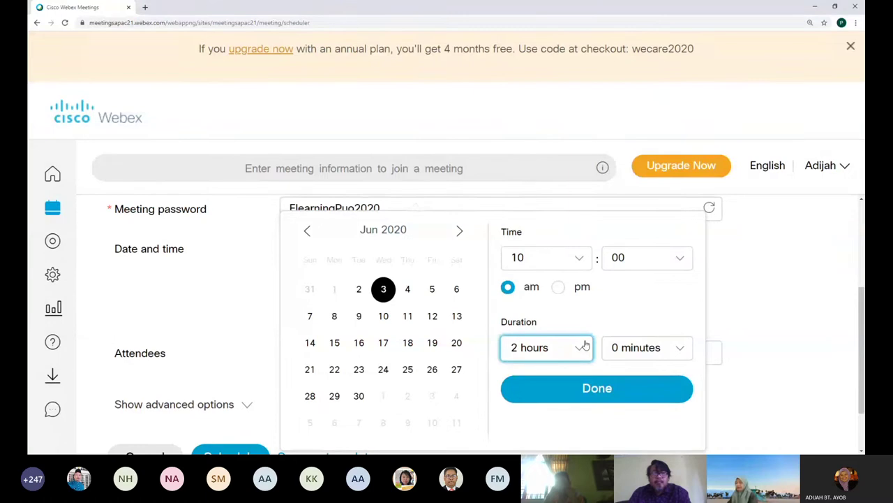
left_click(589, 391)
scroll(539, 355, "down", 1)
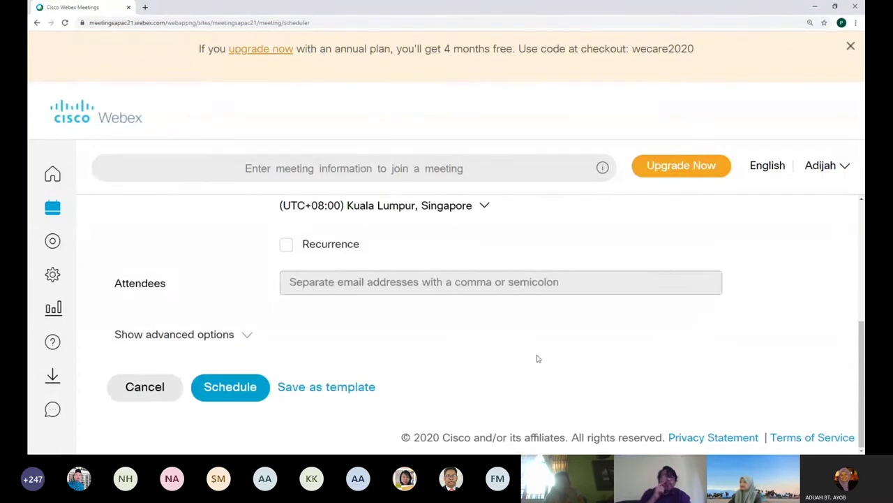
Schedule the 'Pembelajaran webex' meeting and let its details page load at 100% zoom
left_click(235, 390)
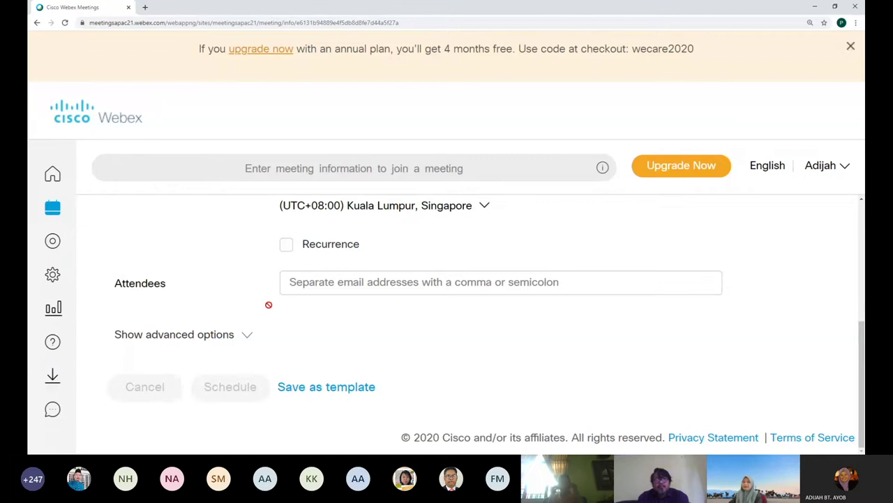
scroll(270, 309, "down", 1)
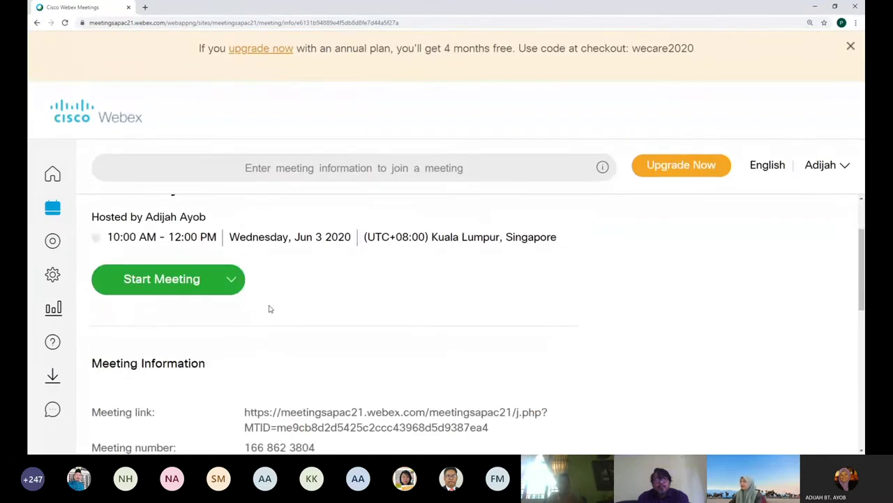
key("ctrl+minus")
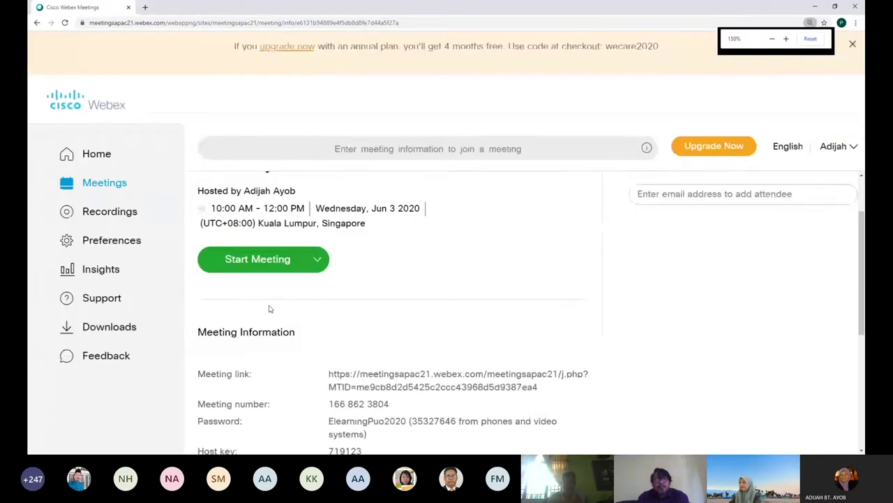
key("ctrl+minus")
key("ctrl+minus")
key("ctrl+minus")
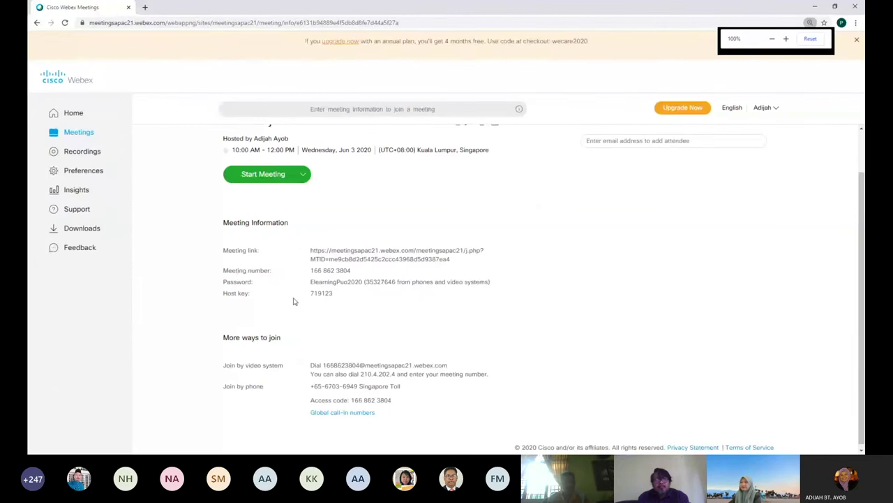
Zoom the details page to 125% and highlight the meeting link while reviewing the details
left_click_drag(307, 249, 460, 261)
left_click(439, 314)
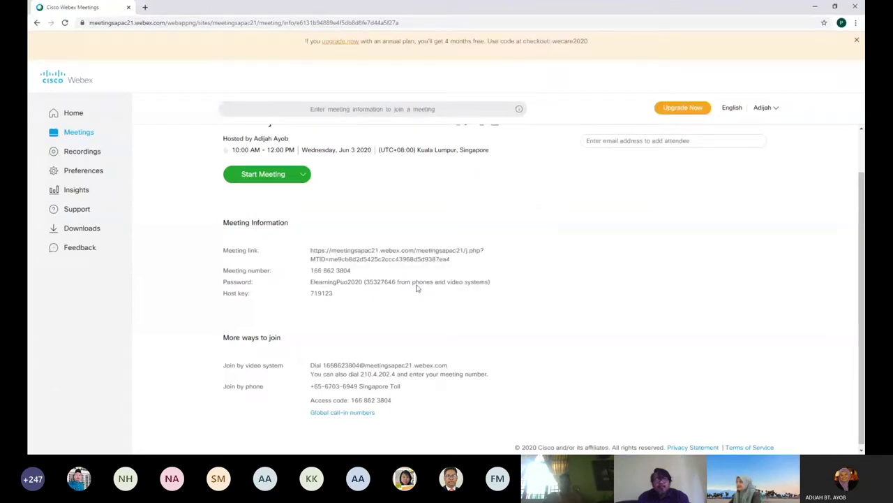
key("ctrl+plus")
key("ctrl+plus")
triple_click(446, 318)
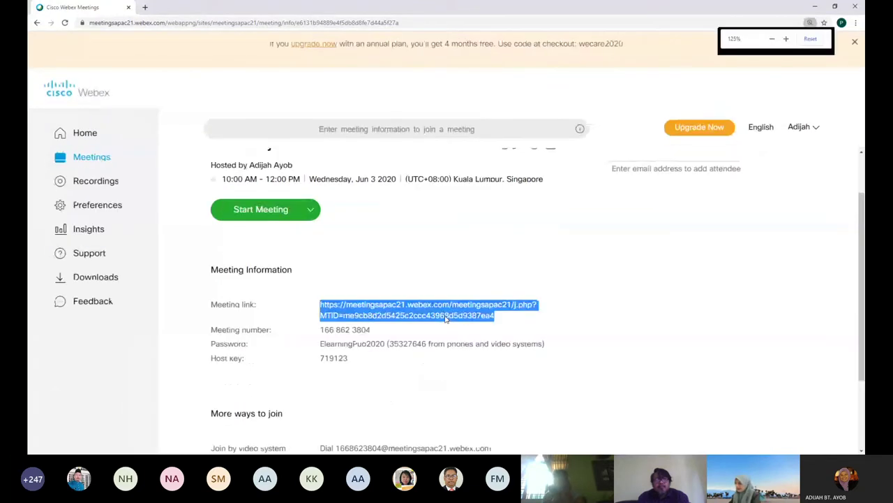
left_click(589, 300)
scroll(589, 300, "down", 1)
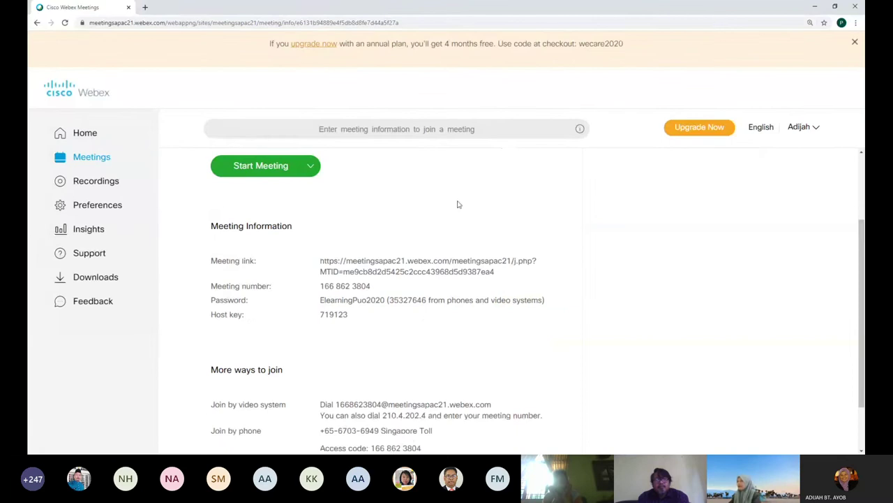
scroll(445, 302, "up", 1)
Highlight the meeting link, meeting number, password and numeric phone password in turn
scroll(445, 302, "up", 1)
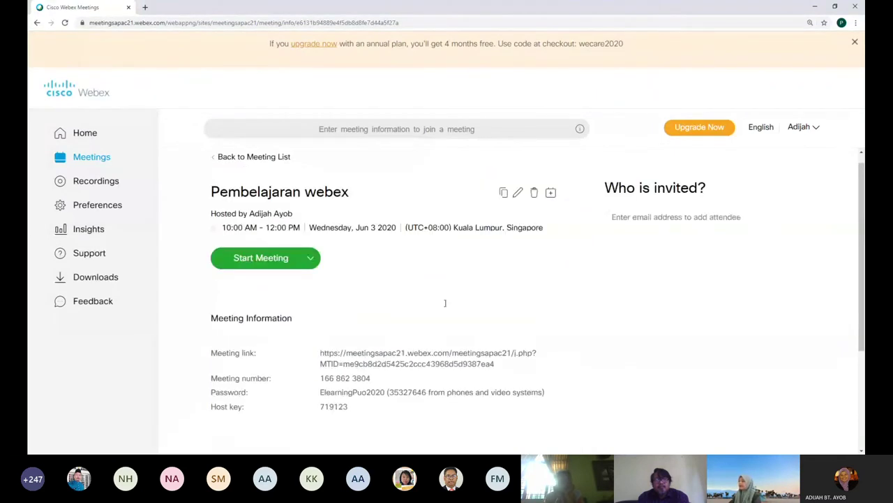
scroll(442, 302, "down", 2)
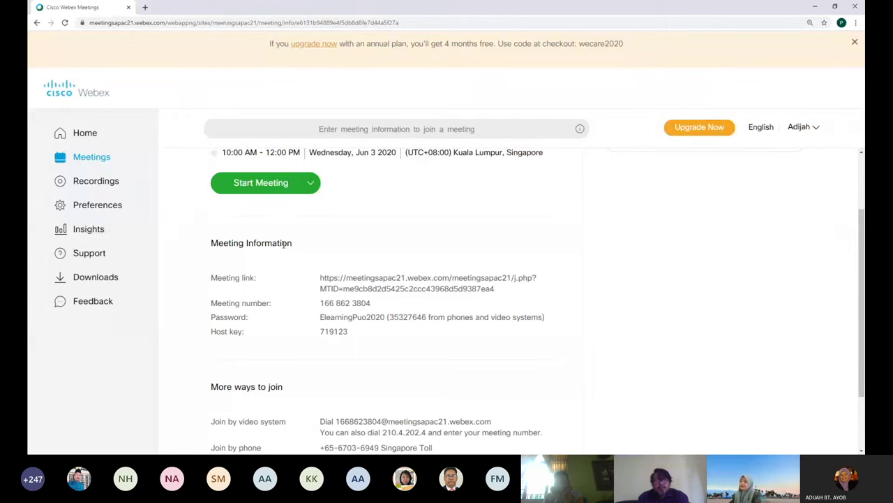
triple_click(317, 288)
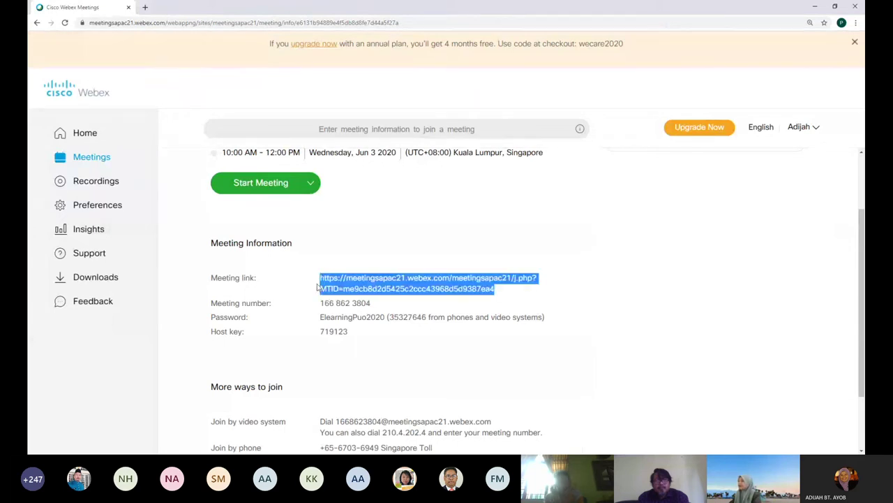
triple_click(359, 304)
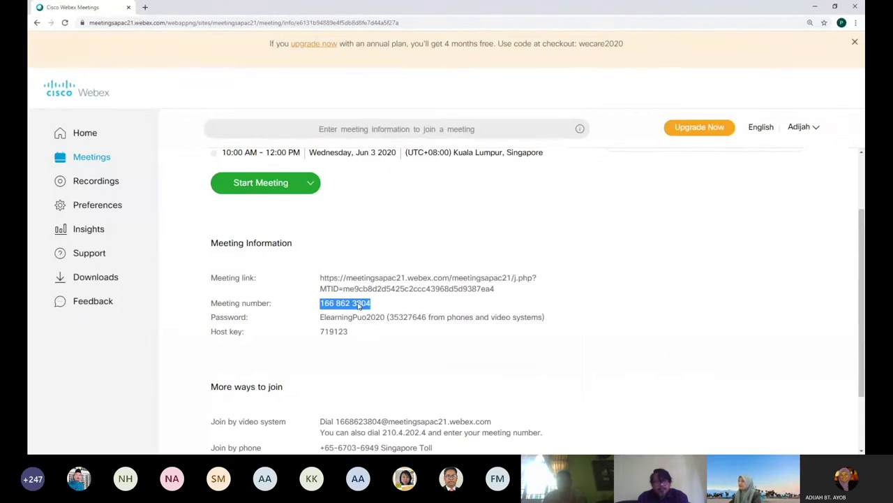
left_click(359, 304)
left_click_drag(320, 317, 385, 318)
left_click(429, 338)
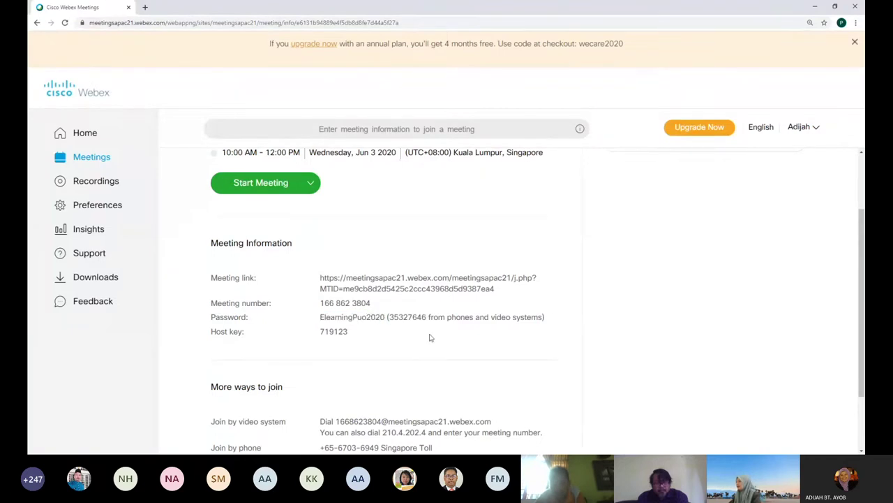
double_click(424, 317)
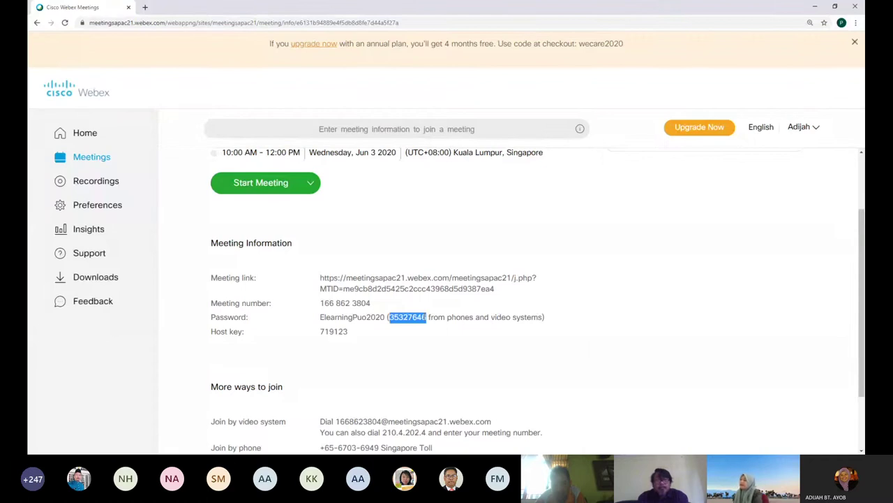
left_click(410, 337)
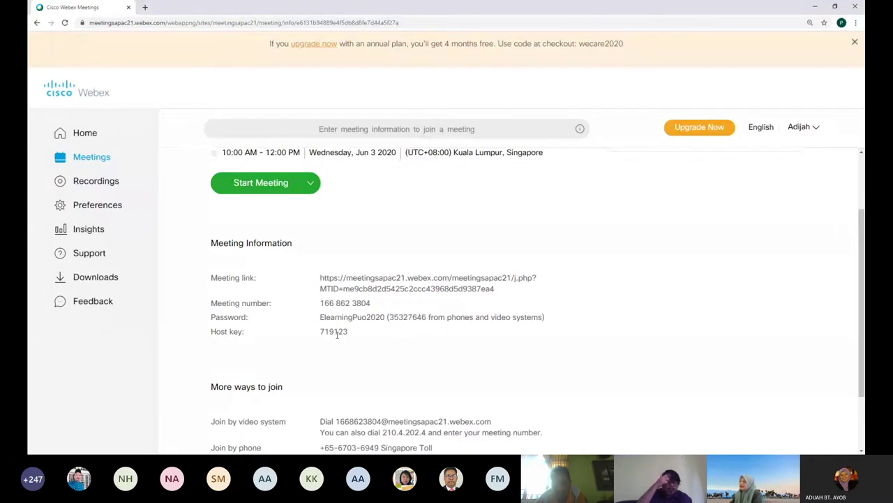
triple_click(519, 286)
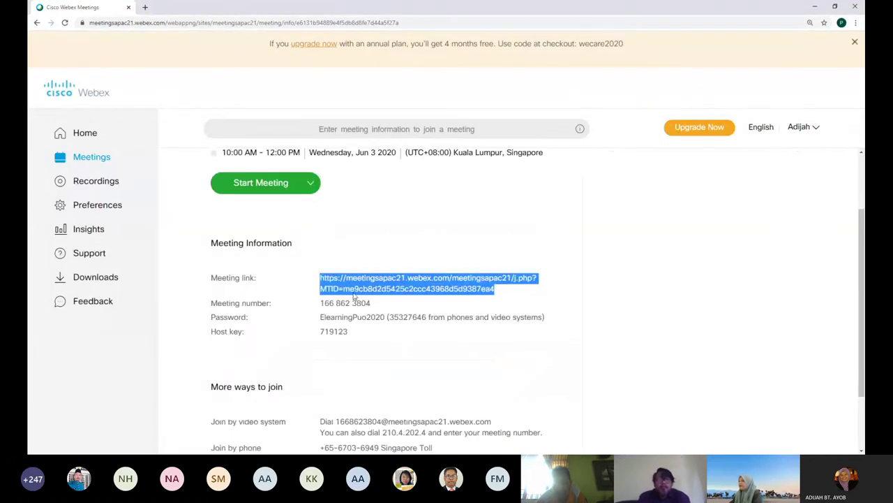
left_click(351, 334)
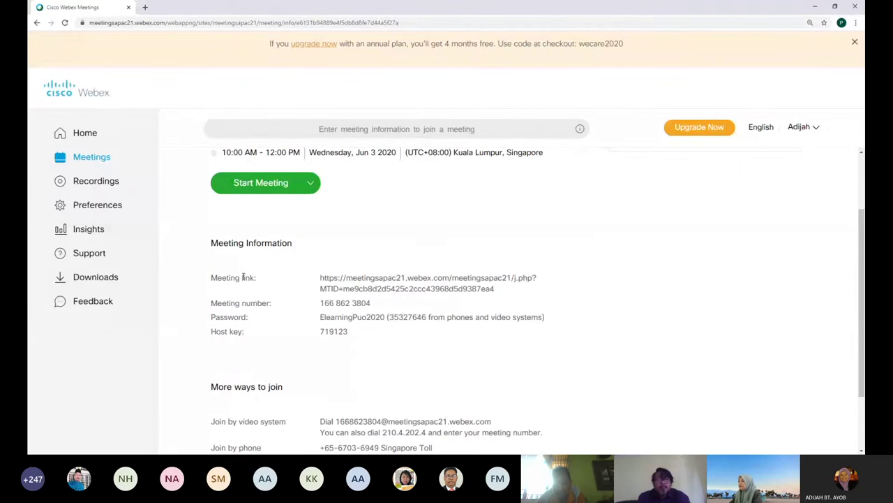
Copy the 'Pembelajaran webex' meeting details to the clipboard and leave the browser
scroll(373, 235, "up", 1)
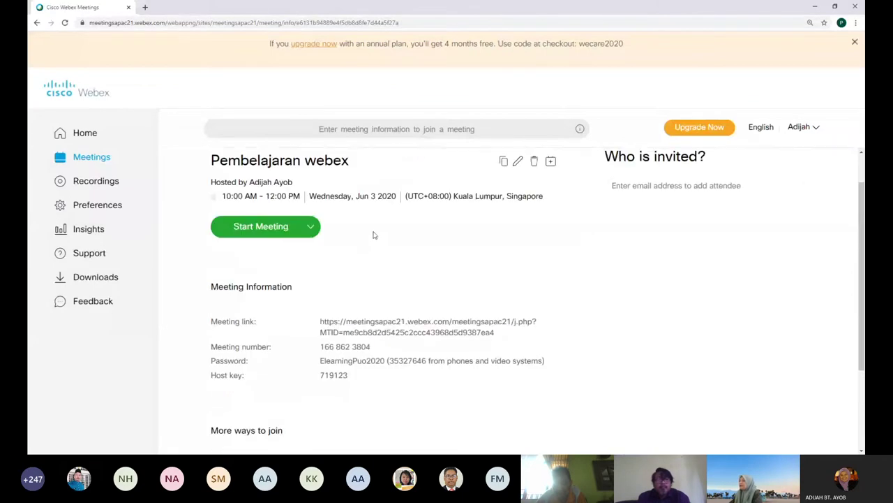
left_click(505, 163)
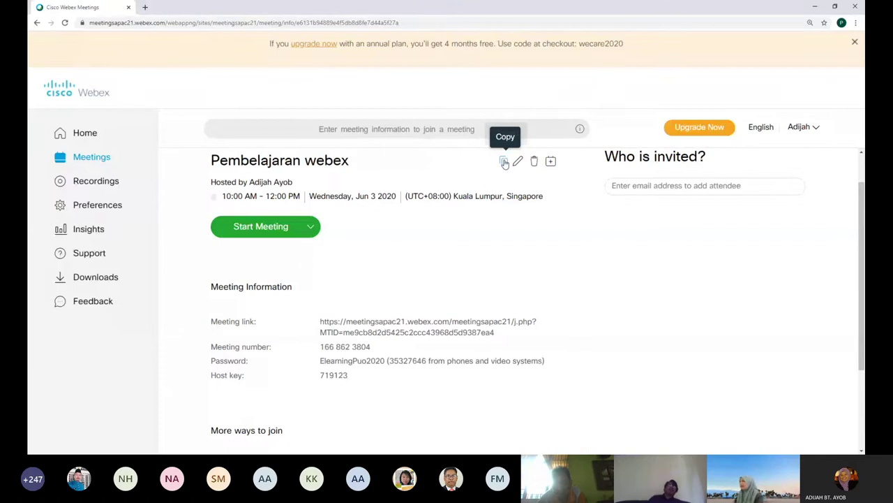
left_click(504, 163)
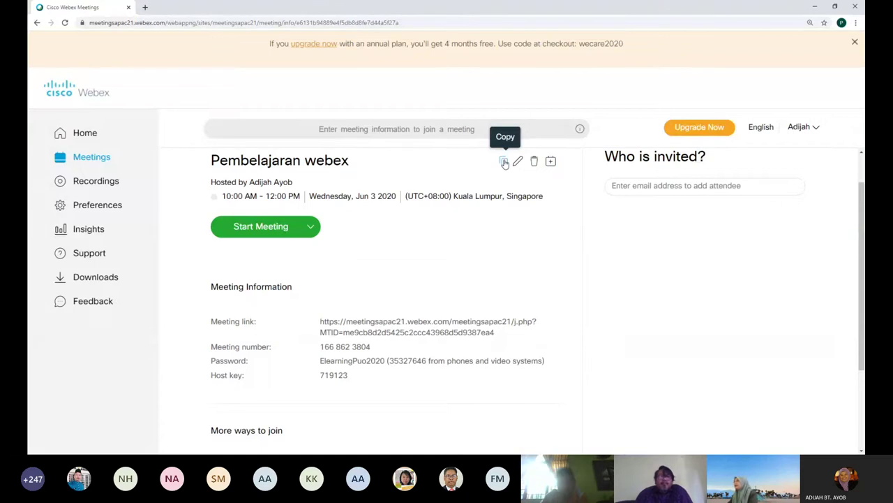
left_click(504, 162)
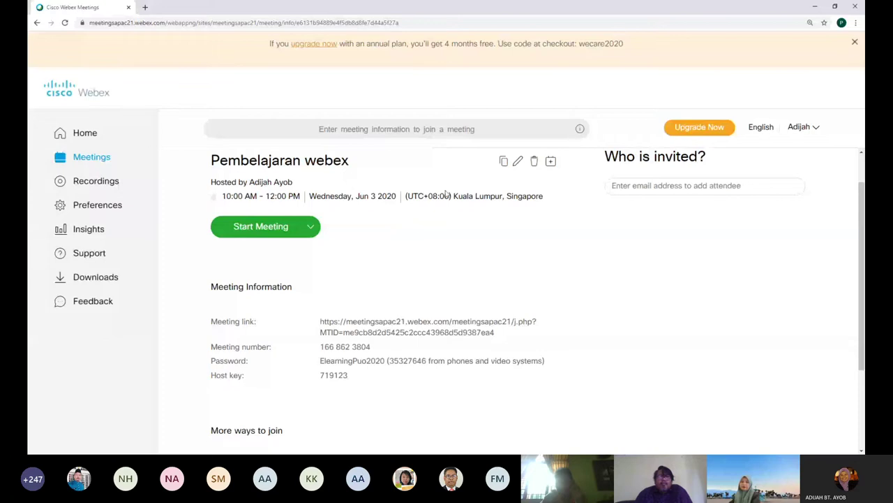
left_click(504, 162)
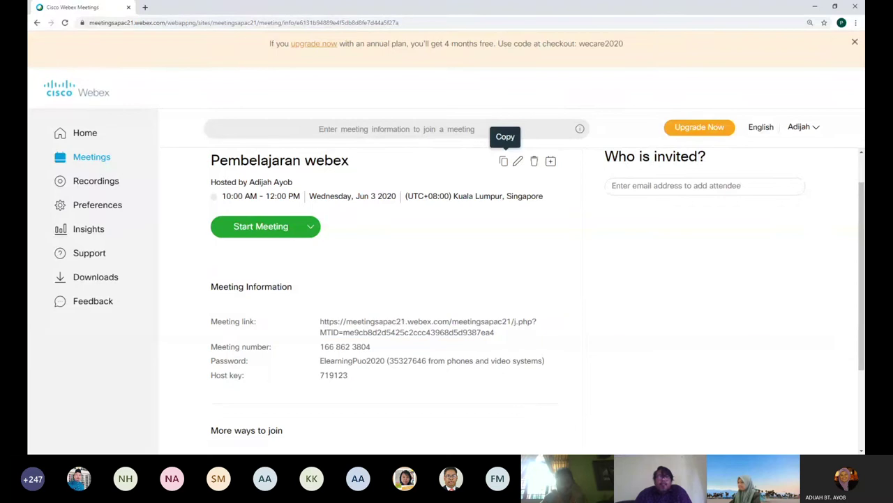
key("alt+Tab")
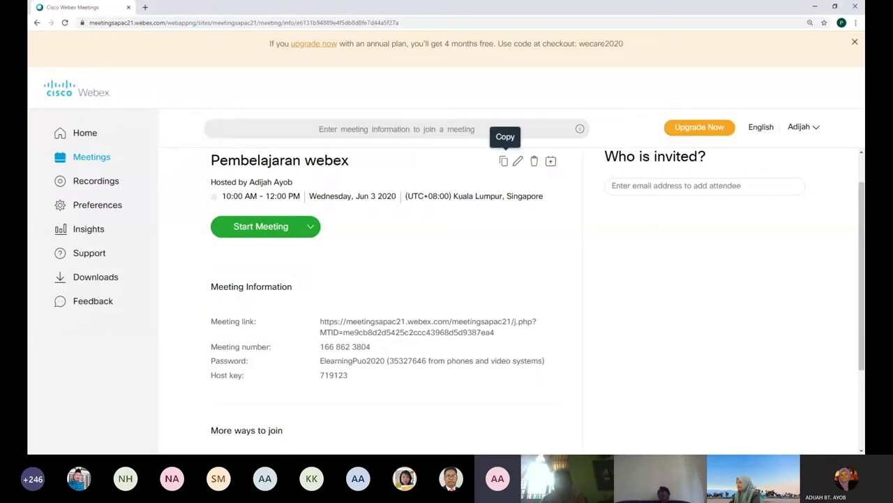
scroll(374, 309, "down", 1)
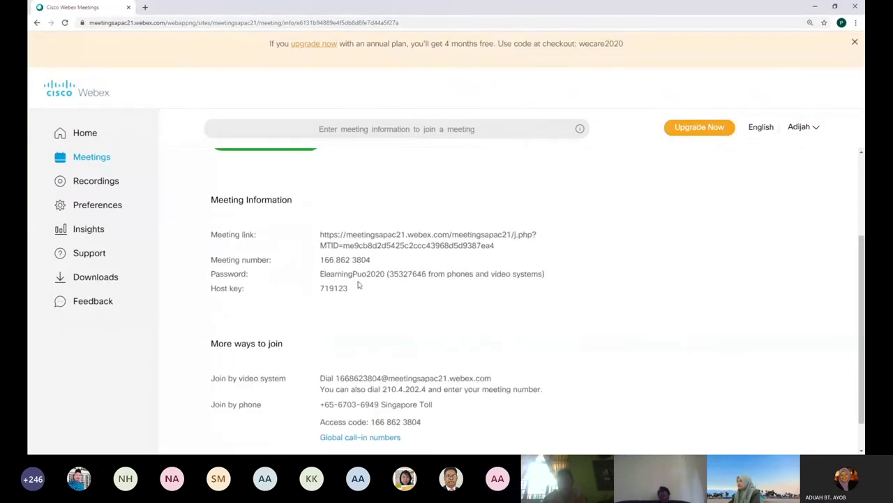
scroll(358, 284, "up", 1)
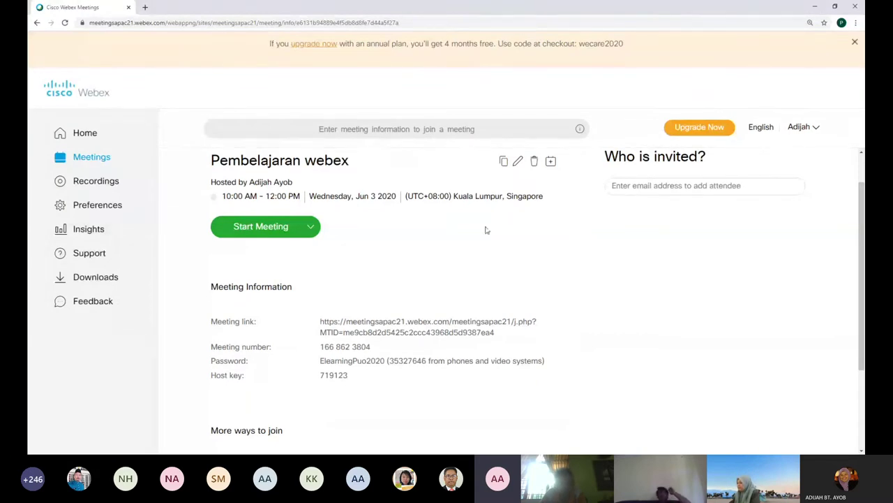
left_click(502, 161)
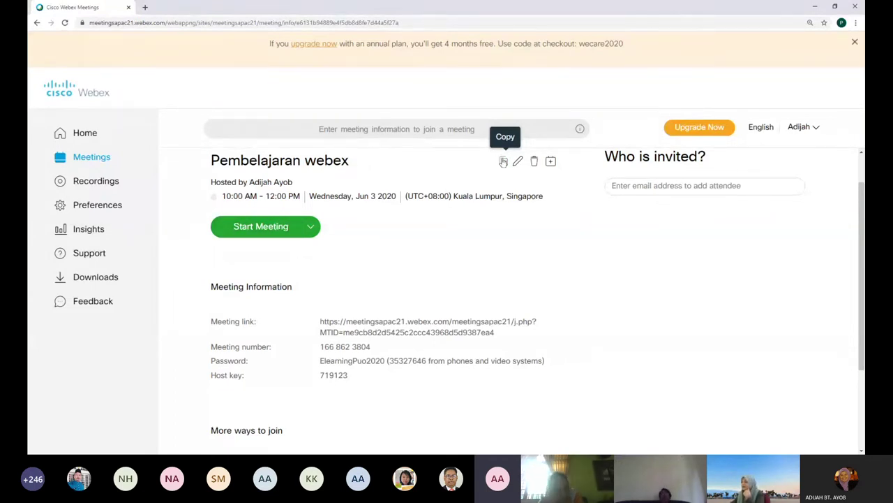
Go back to the Webex home dashboard and open the Elearning WEBEX meeting's details
left_click(81, 137)
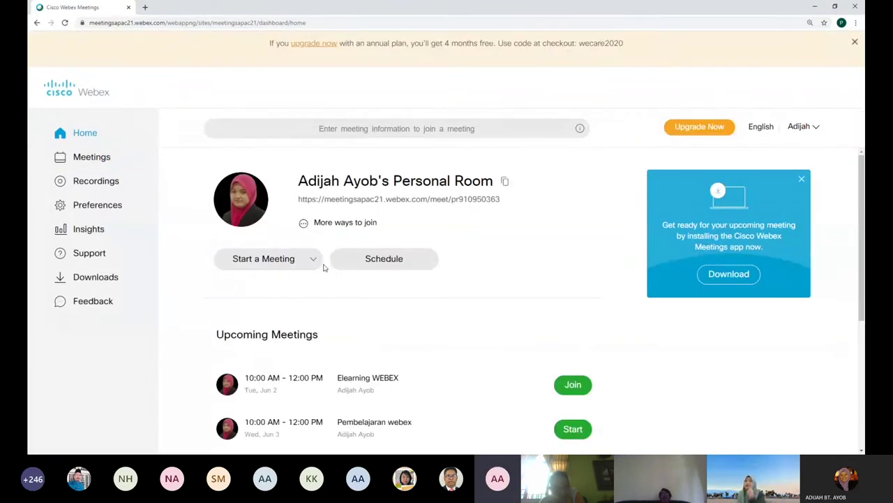
scroll(352, 307, "down", 2)
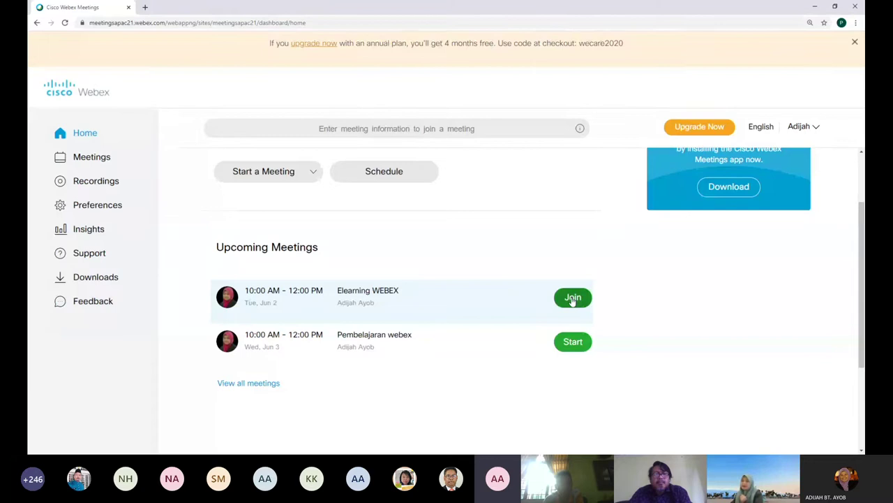
left_click(573, 299)
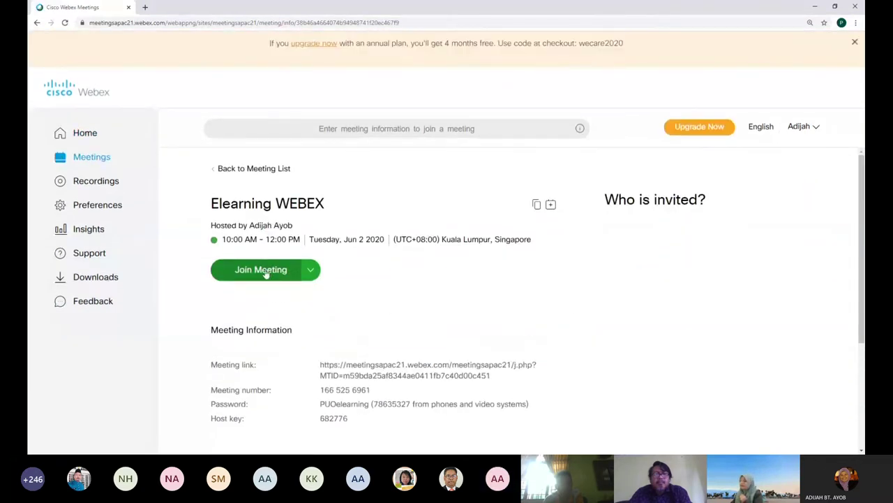
Join the Elearning WEBEX meeting from its details page
left_click(262, 271)
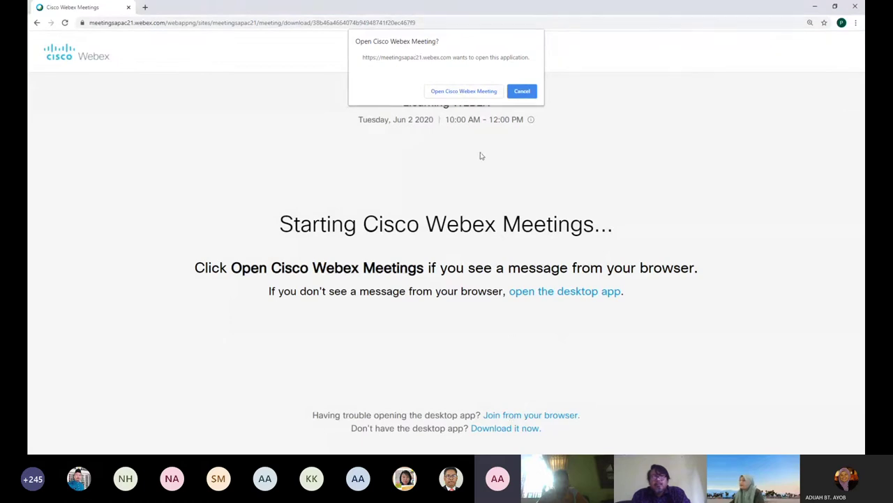
Let the browser open the Cisco Webex Meeting desktop app for Elearning WEBEX
left_click(464, 92)
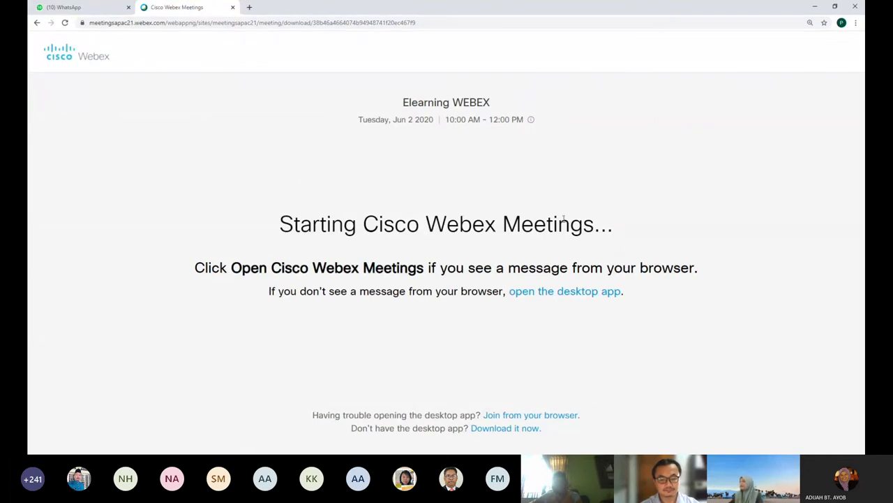
left_click(571, 291)
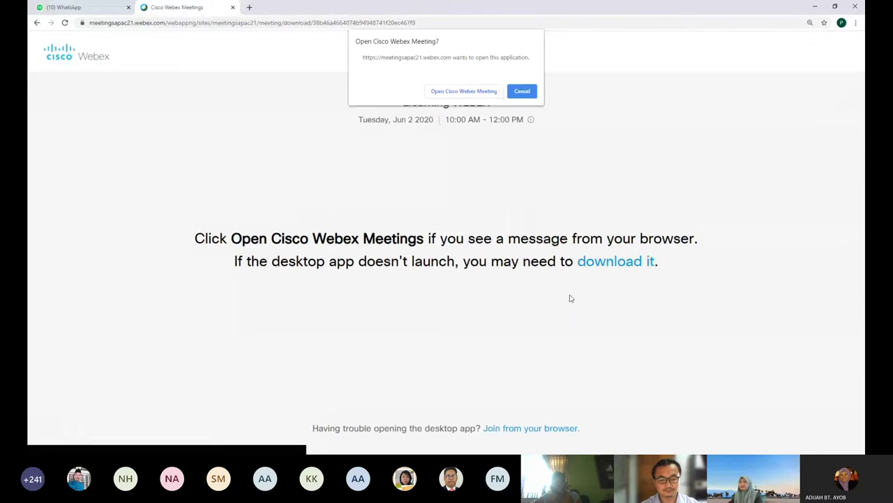
left_click(465, 91)
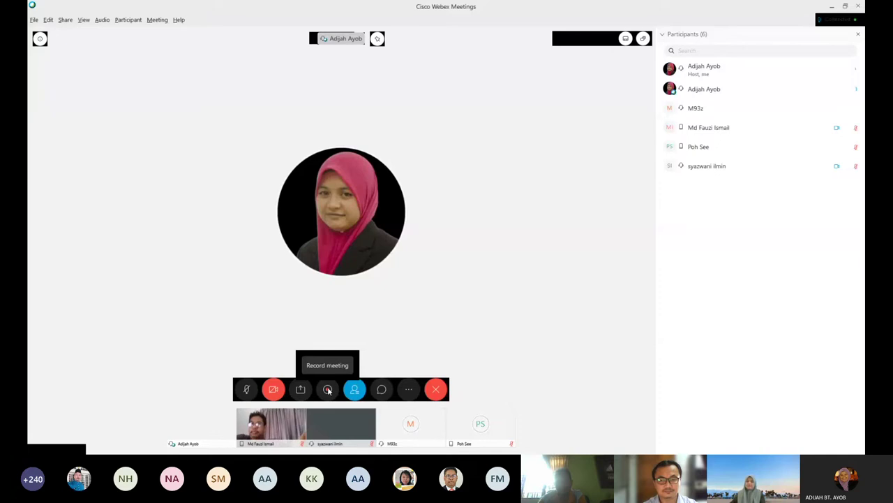
Record the meeting to an MP4 file on the Desktop, then close and reopen the Participants panel
left_click(328, 390)
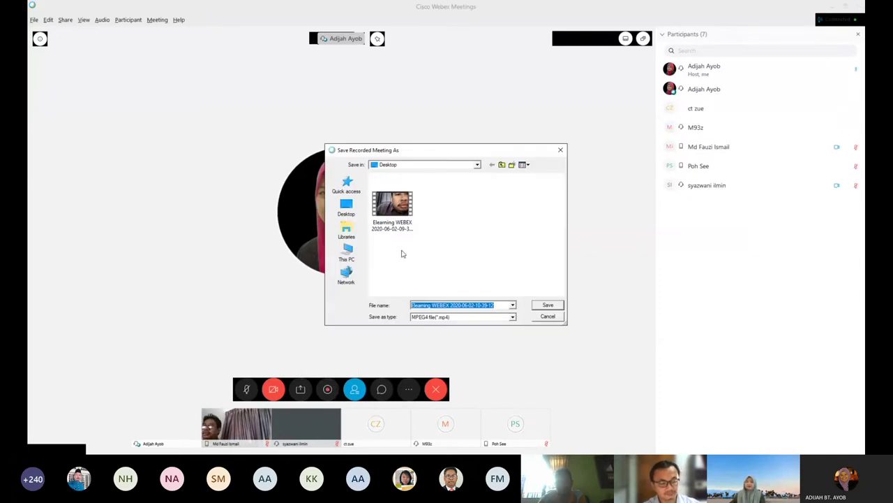
left_click(544, 305)
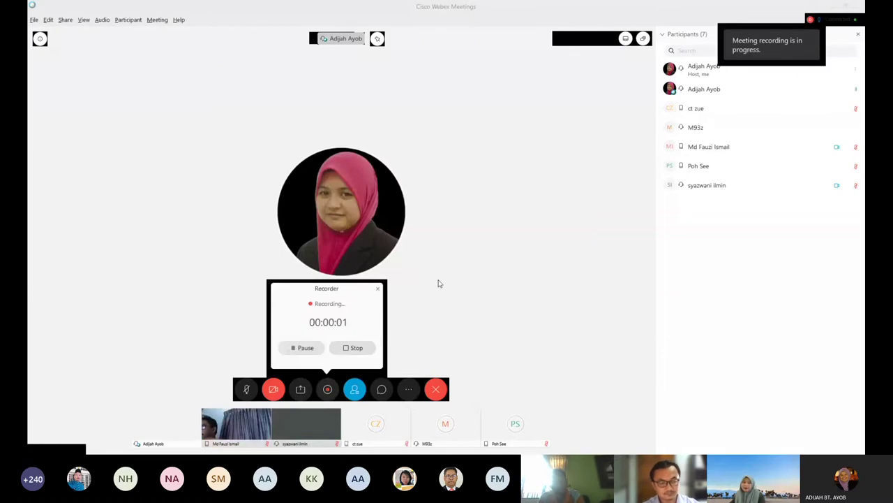
left_click(356, 393)
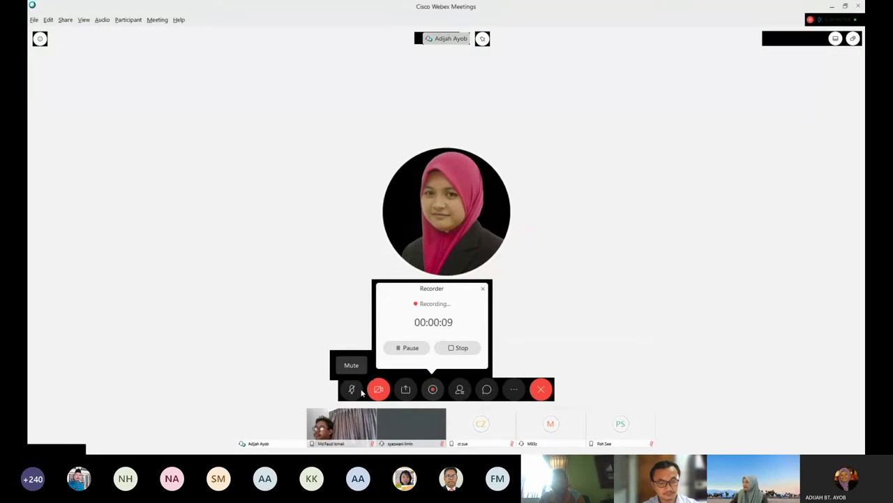
left_click(461, 391)
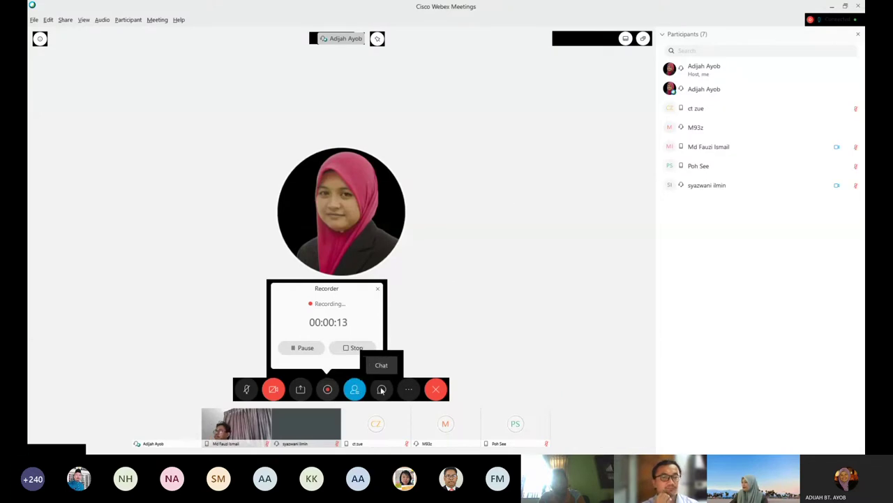
Send 'hai everyone' to Everyone in the meeting chat and show the More options menu
left_click(382, 390)
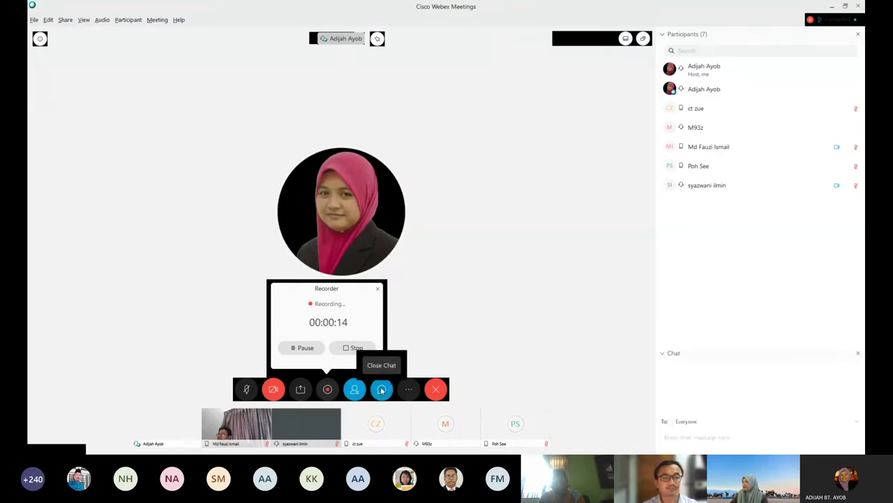
left_click(695, 421)
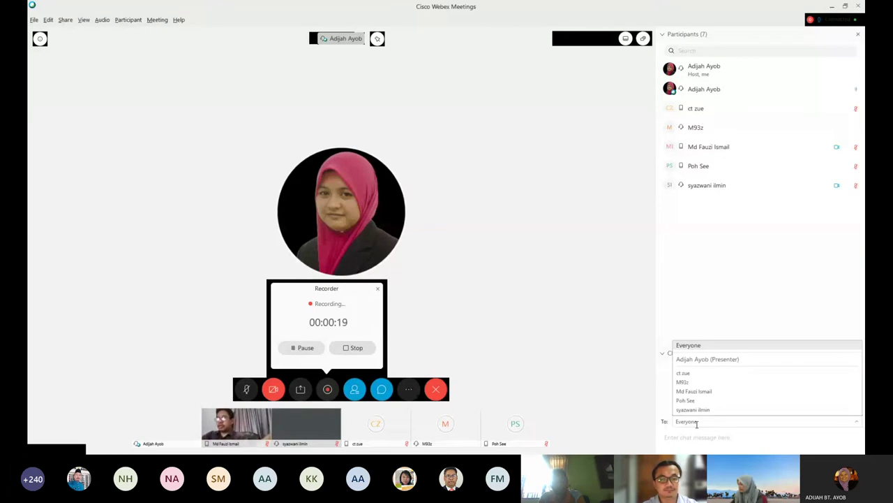
left_click(679, 438)
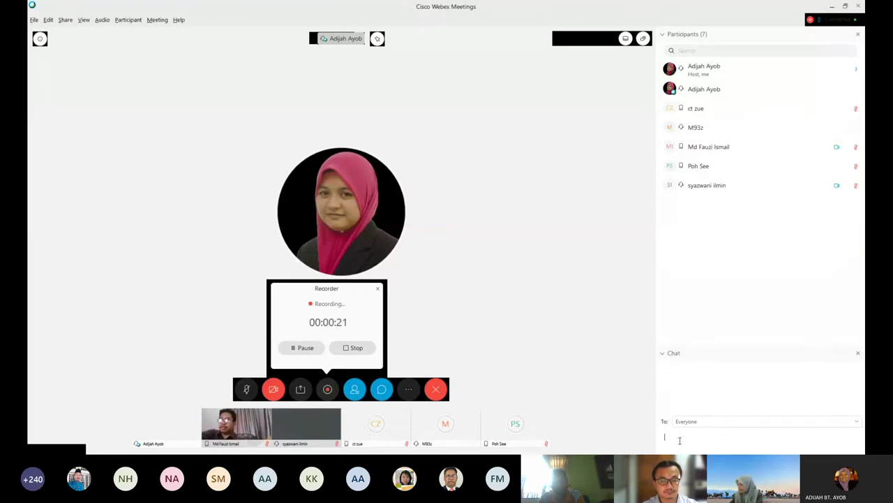
type("hai everyone")
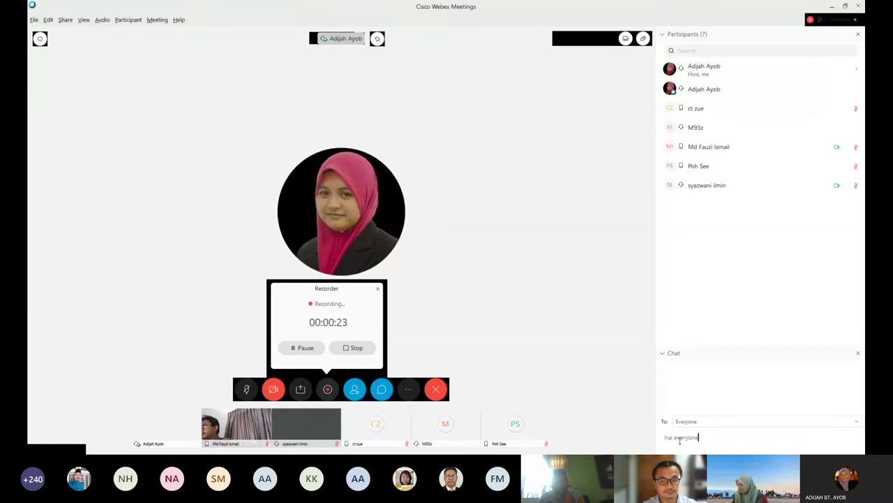
key("Return")
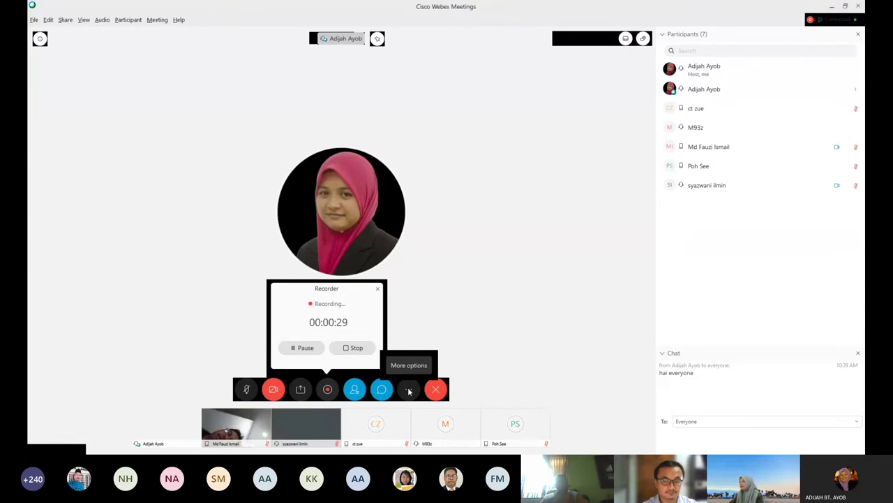
left_click(408, 389)
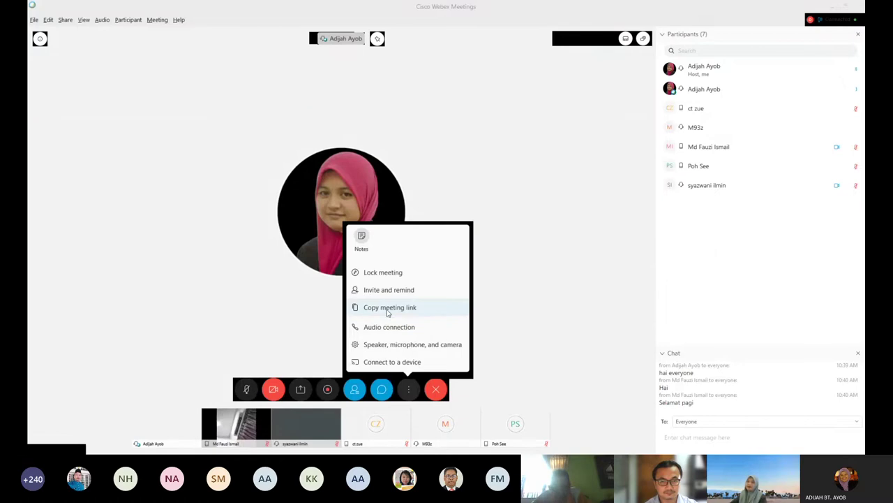
Copy the meeting link and confirm the audio is connected through the computer
left_click(388, 312)
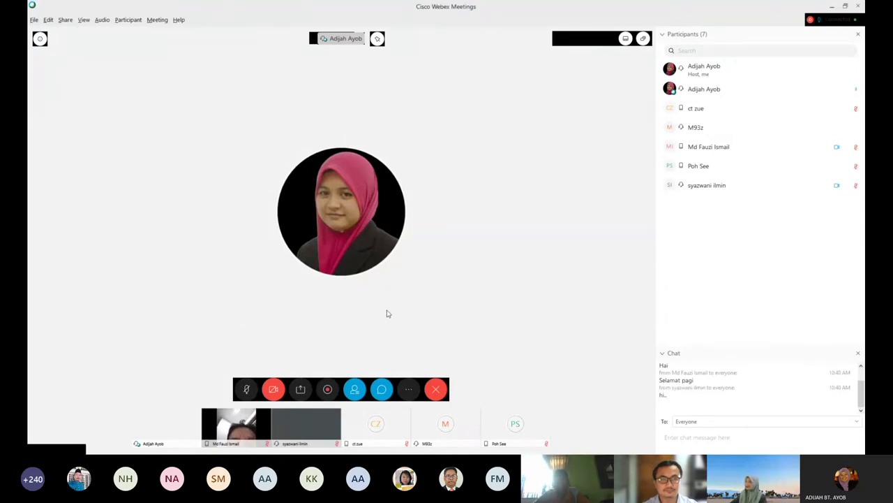
left_click(410, 390)
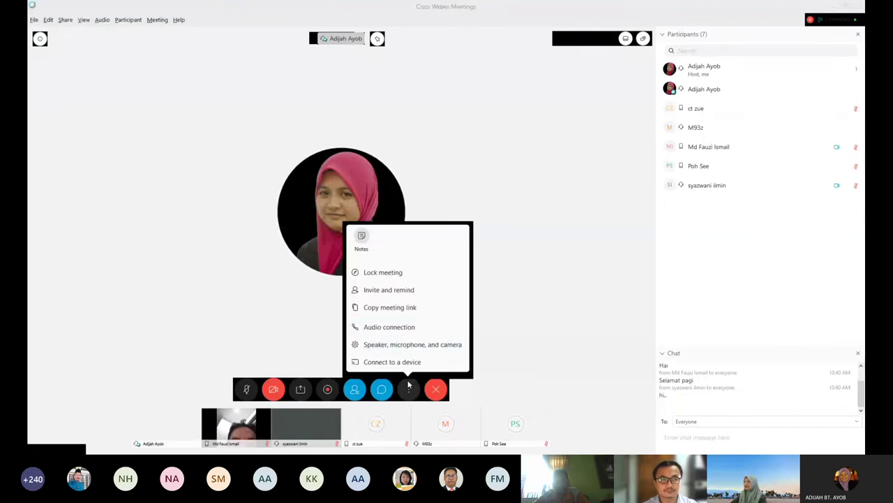
left_click(410, 328)
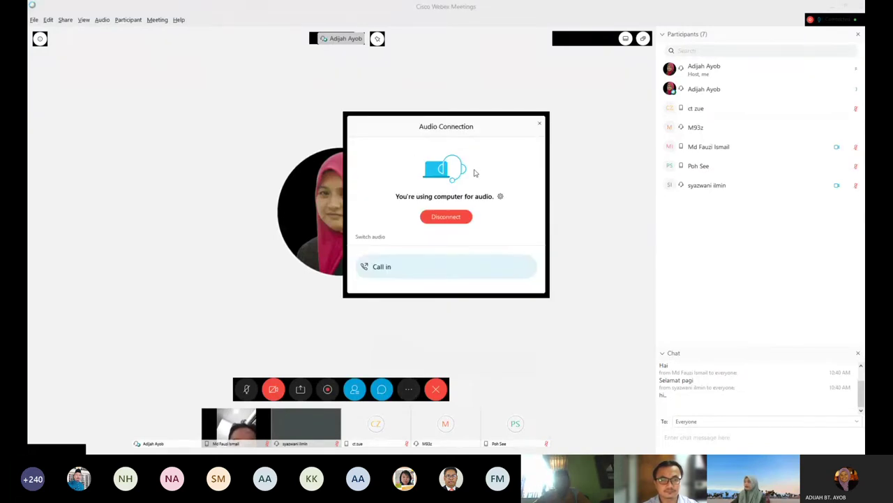
left_click(539, 125)
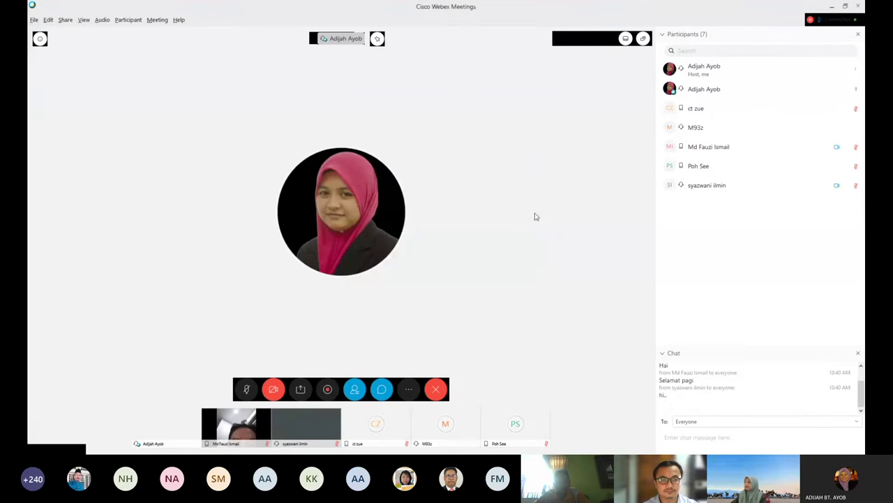
left_click(409, 389)
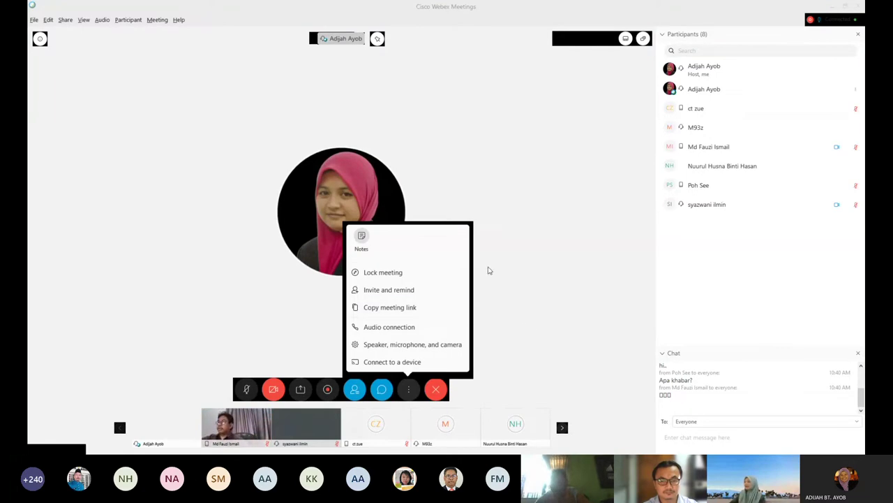
left_click(529, 300)
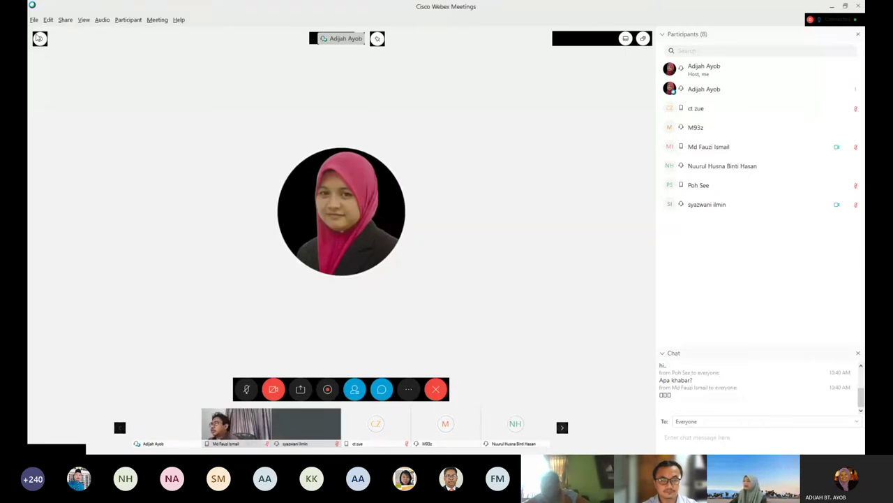
left_click(34, 21)
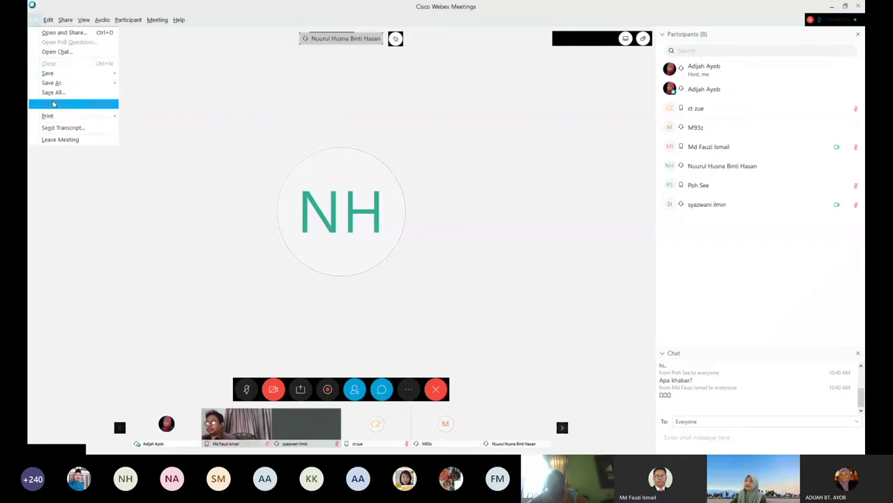
left_click(75, 55)
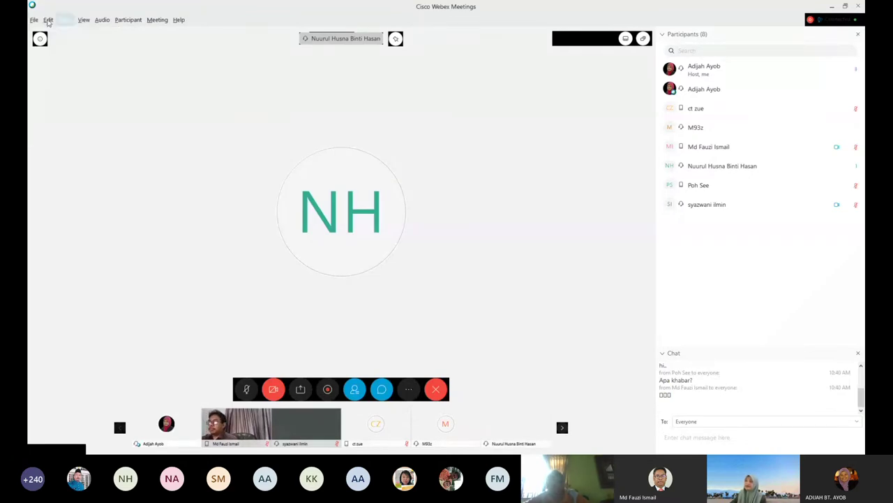
left_click(48, 20)
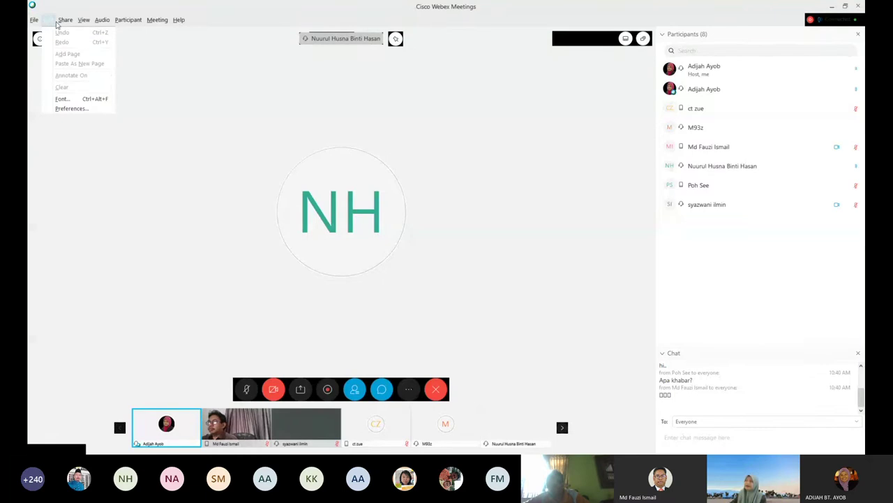
mouse_move(67, 23)
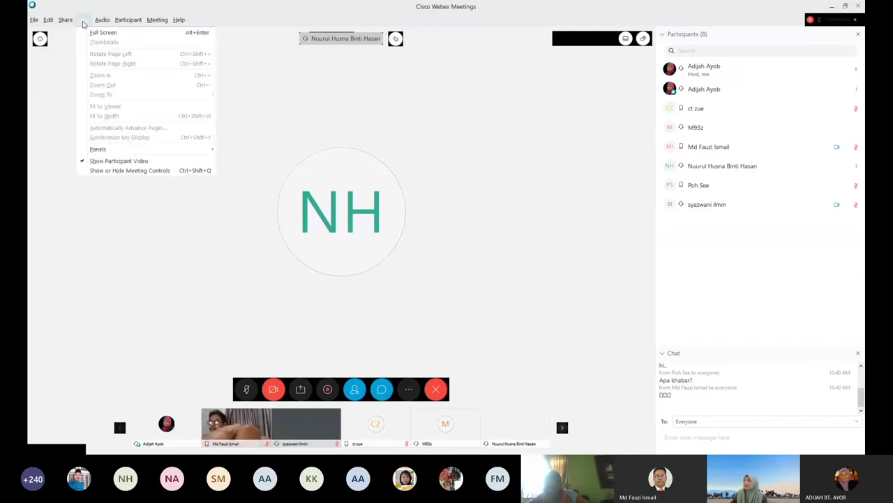
left_click(92, 32)
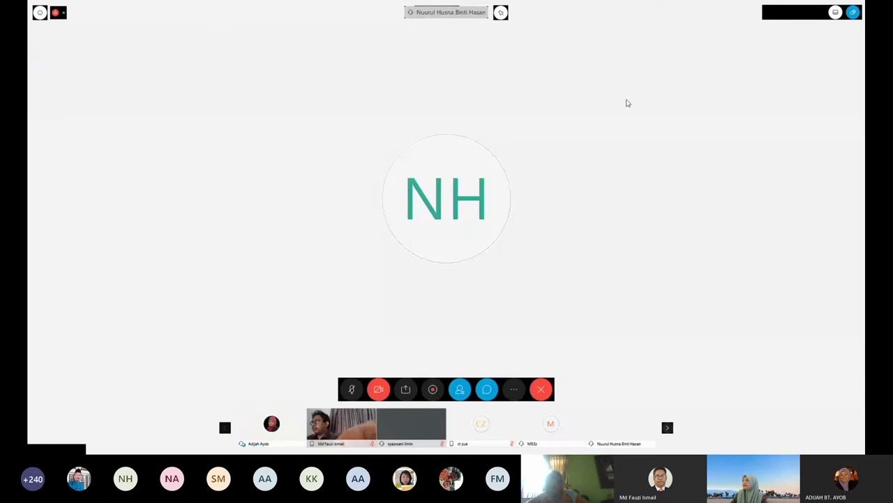
left_click(836, 13)
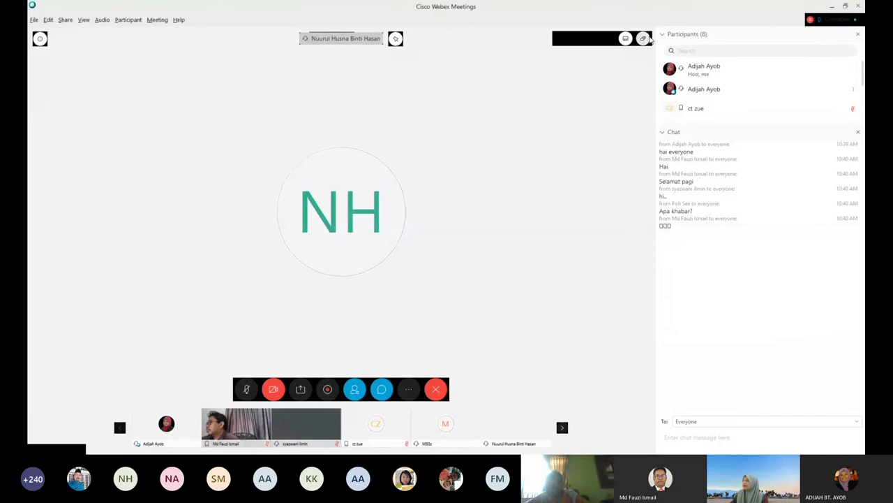
mouse_move(617, 44)
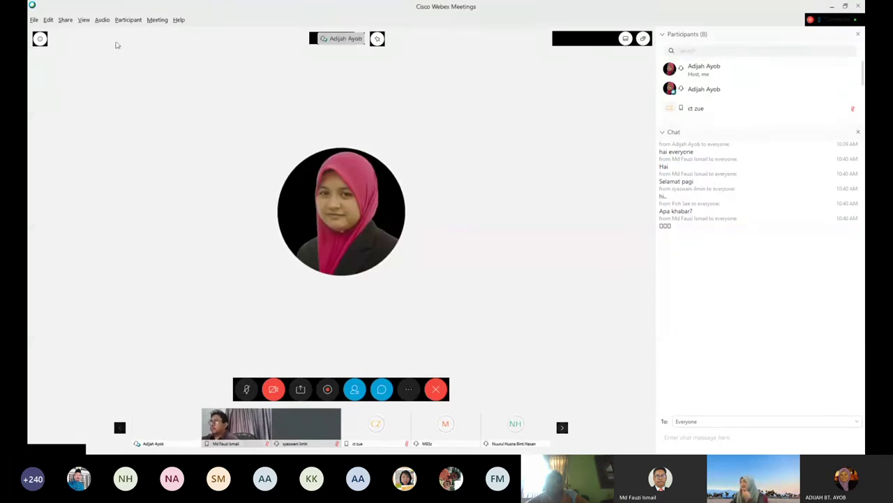
left_click(102, 21)
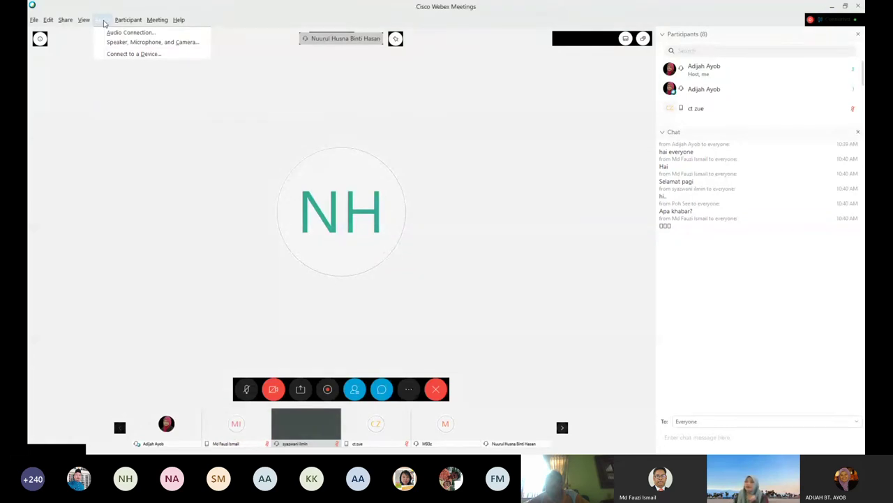
left_click(121, 23)
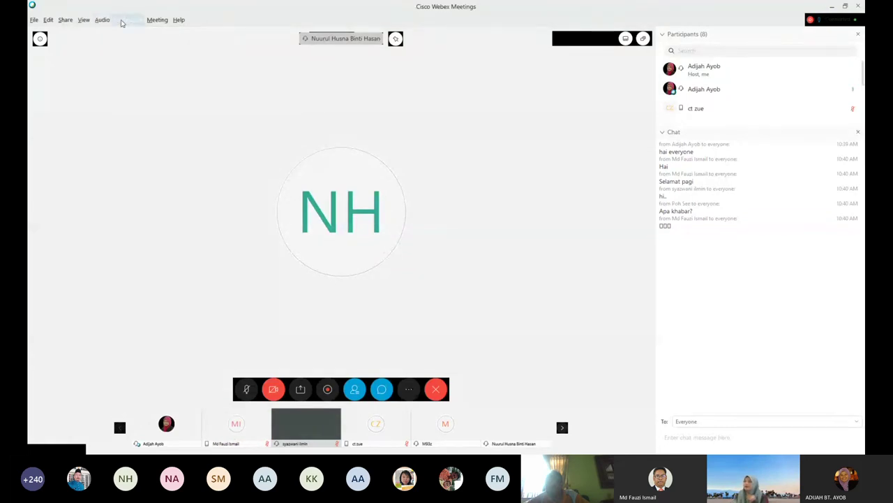
left_click(122, 23)
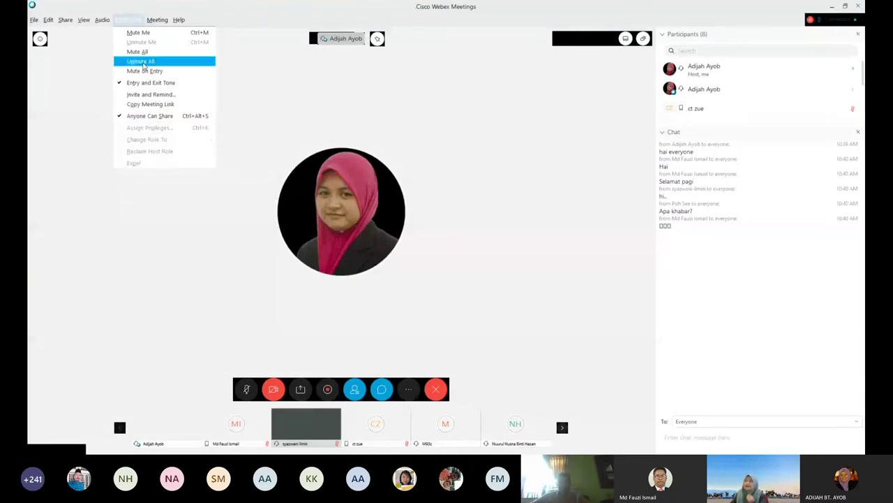
mouse_move(154, 23)
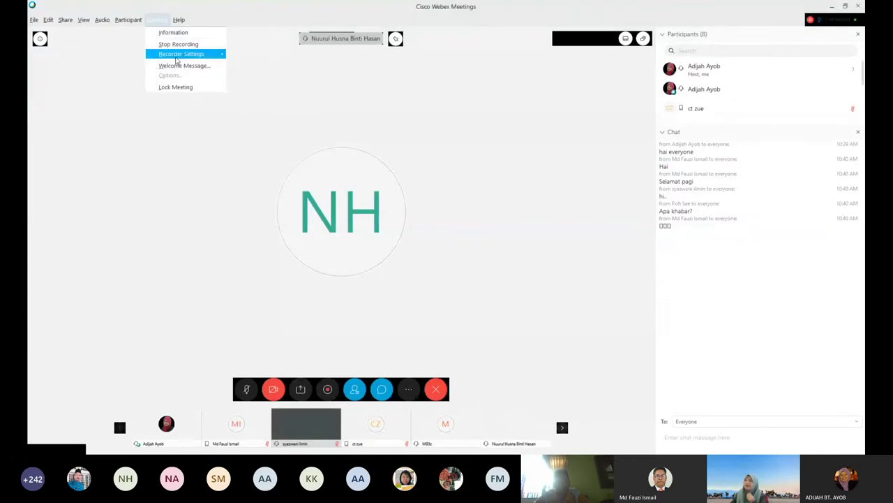
mouse_move(195, 56)
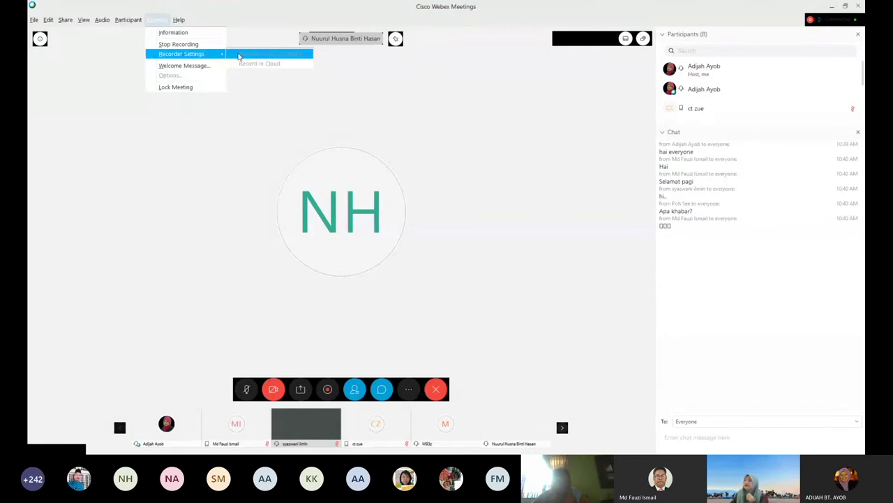
mouse_move(181, 19)
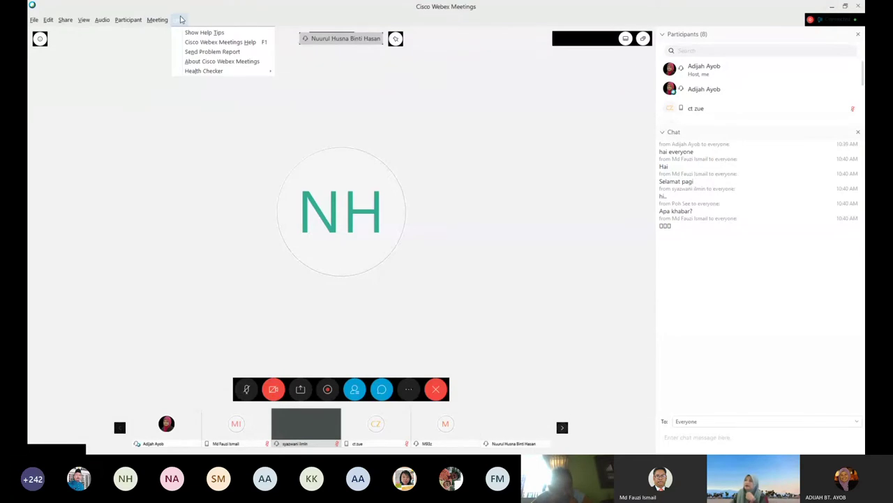
left_click(214, 144)
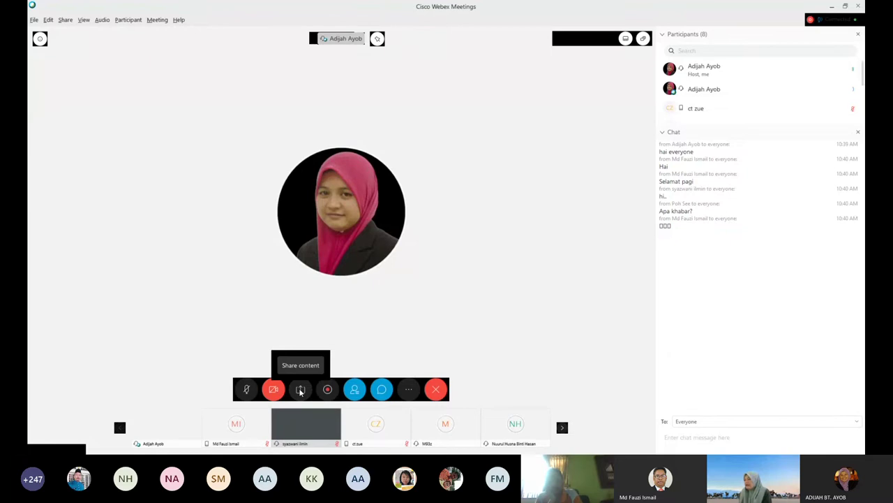
Browse the Share Content tiles: Screen 1, open apps, Share File and New Whiteboard
left_click(301, 392)
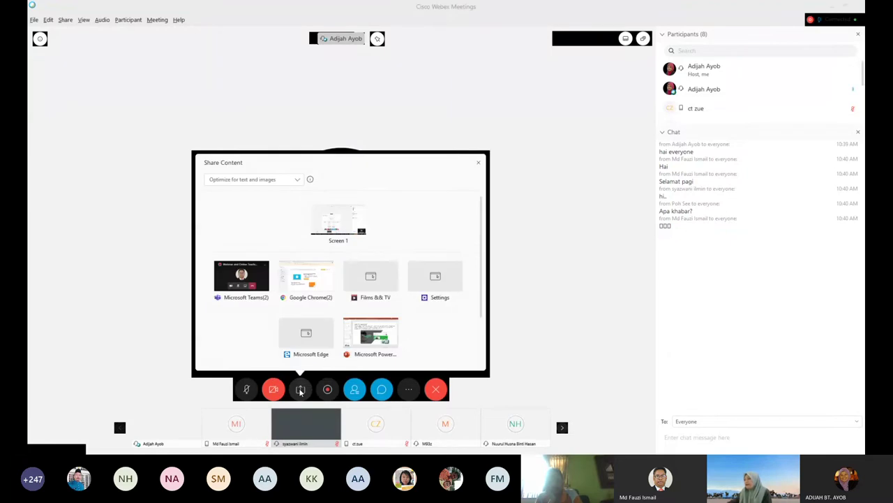
mouse_move(325, 220)
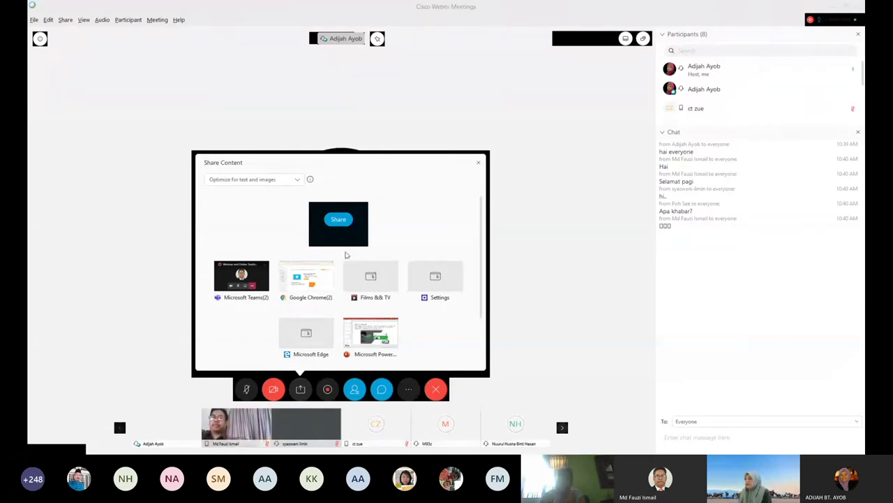
mouse_move(241, 276)
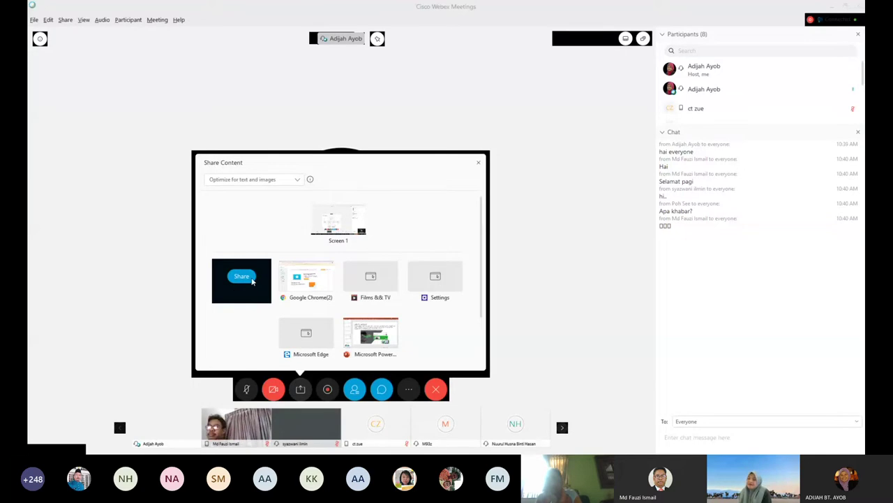
mouse_move(437, 300)
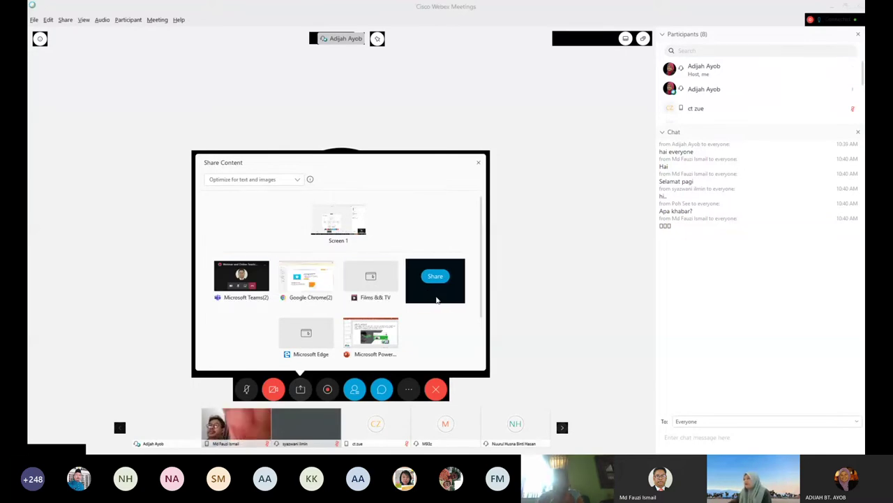
scroll(410, 301, "down", 1)
mouse_move(376, 289)
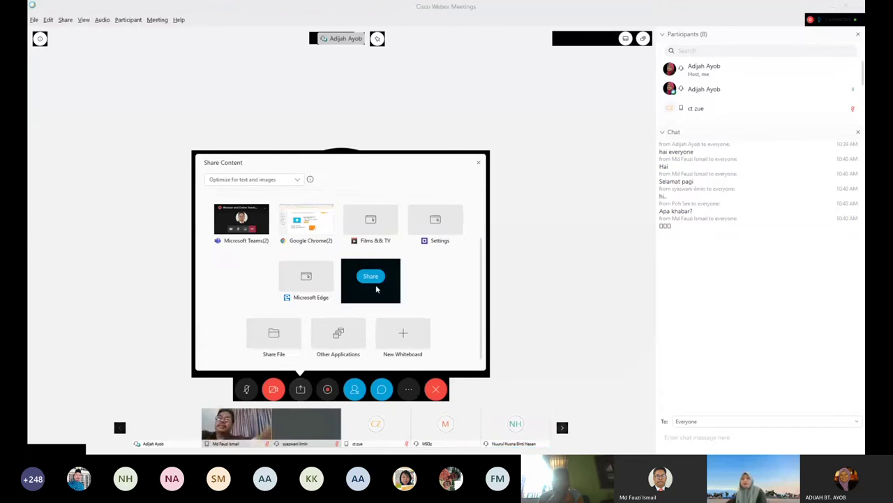
scroll(376, 289, "up", 2)
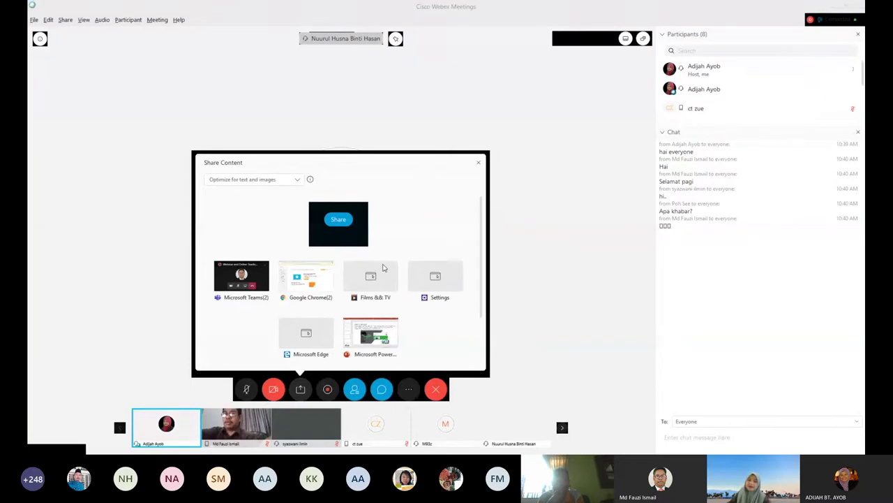
scroll(391, 275, "down", 2)
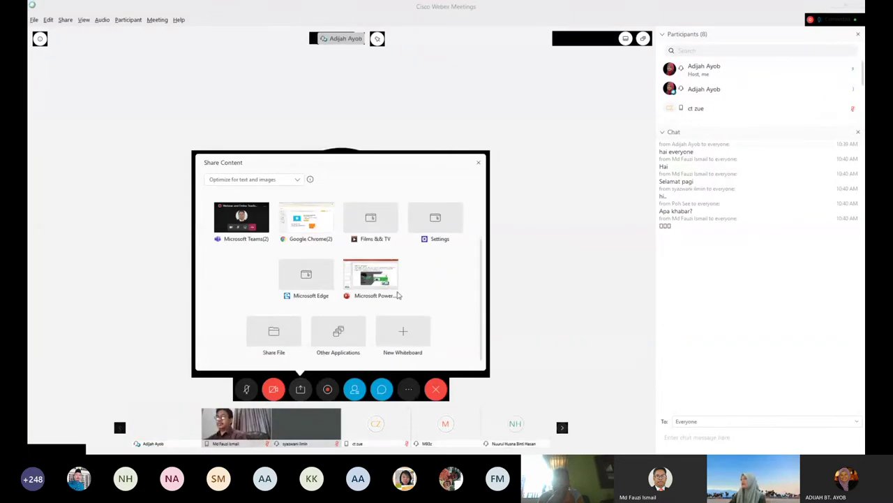
mouse_move(278, 333)
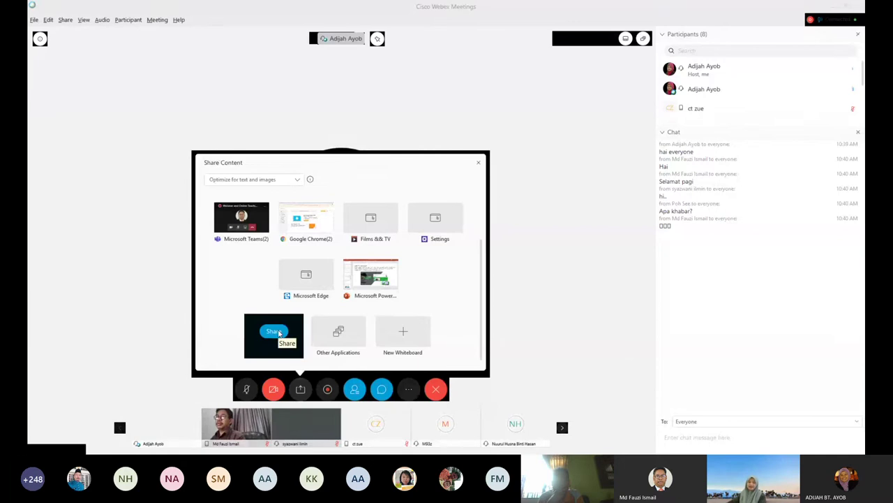
Browse the Documents folder in the Share File dialog, then close it without choosing a file
left_click(279, 332)
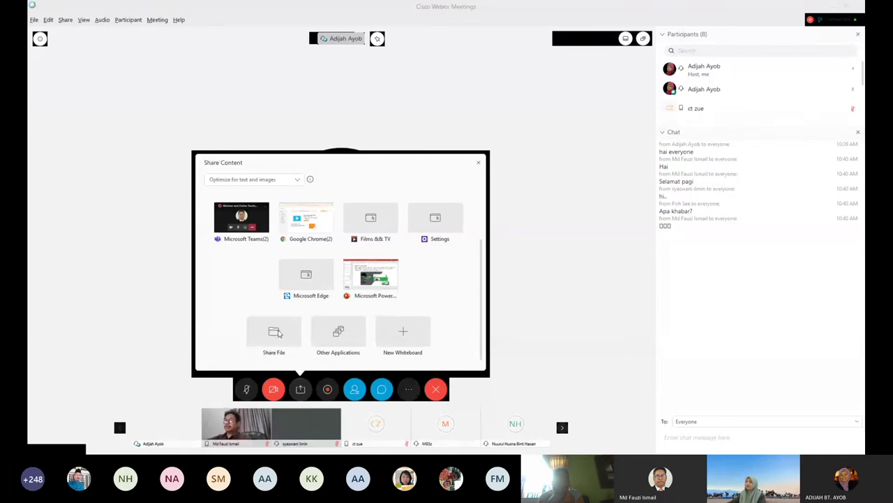
scroll(405, 229, "down", 1)
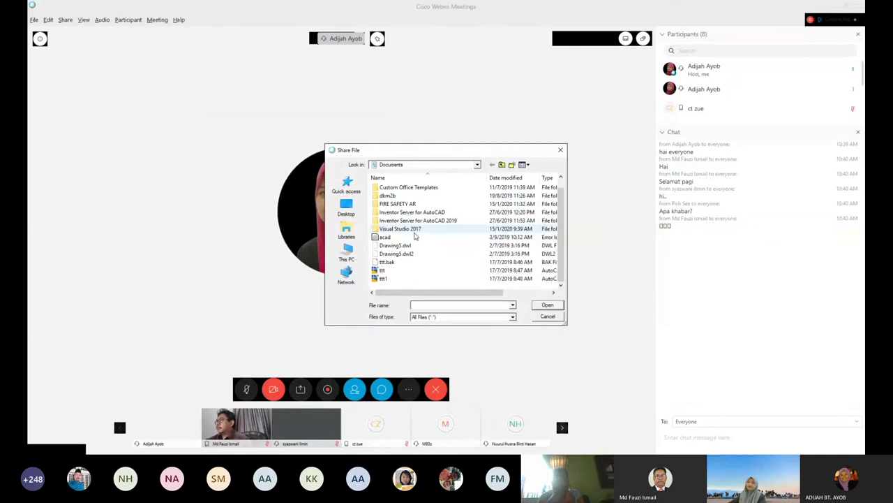
scroll(415, 236, "up", 1)
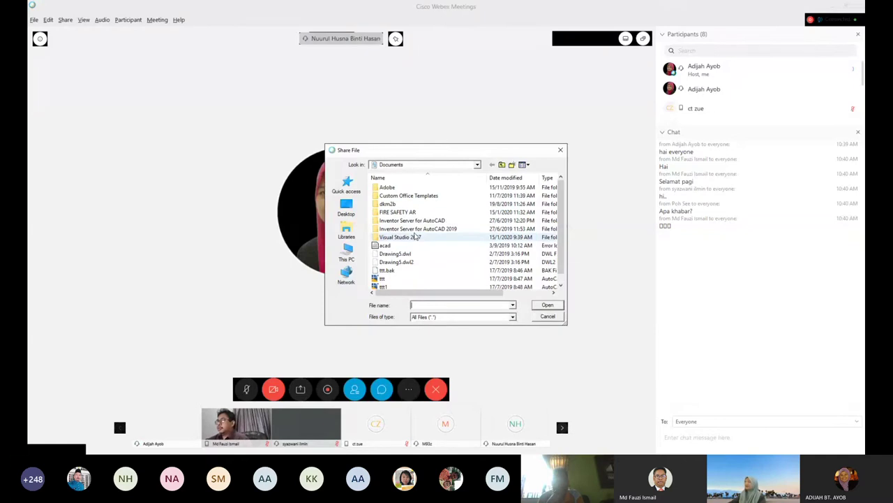
left_click(561, 151)
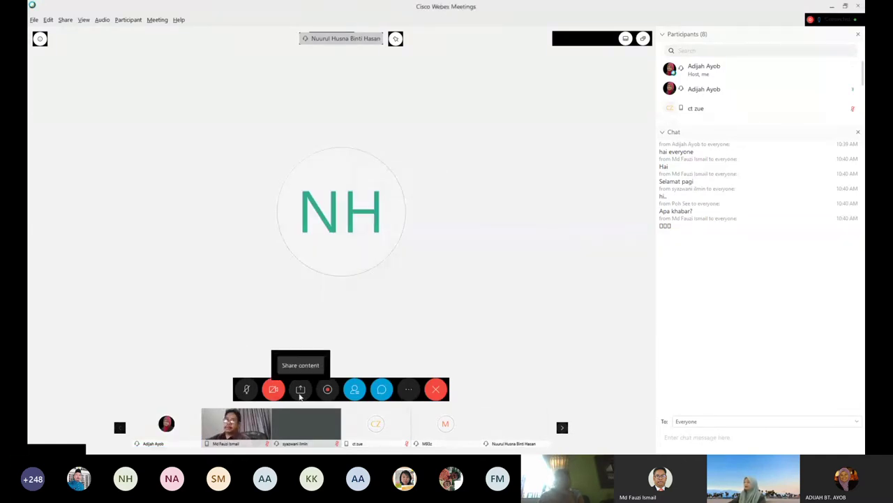
left_click(300, 393)
mouse_move(350, 334)
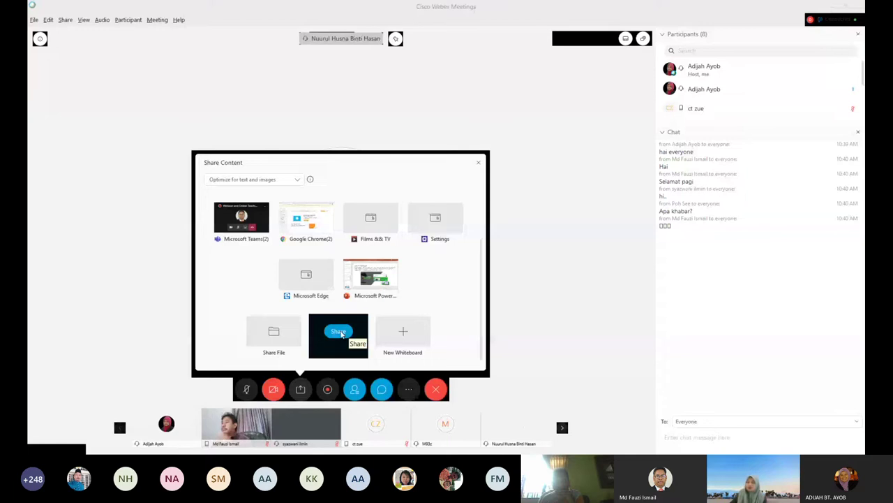
left_click(339, 332)
scroll(275, 275, "up", 3)
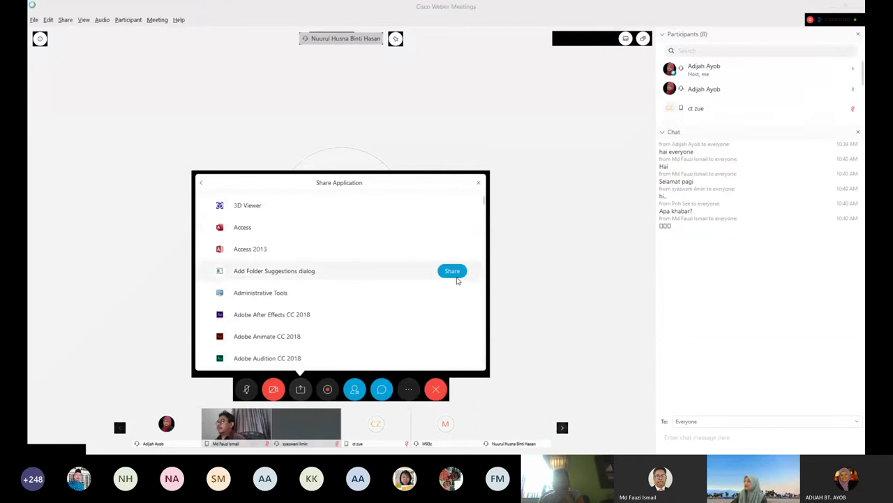
left_click(452, 273)
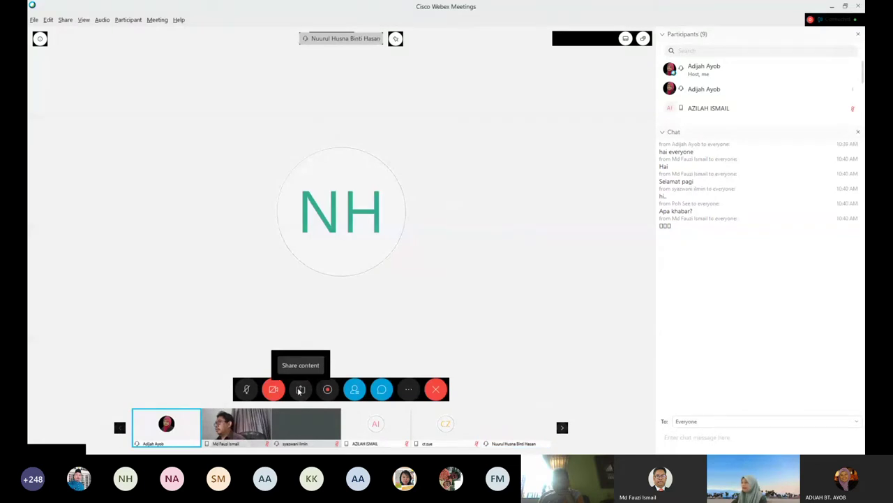
left_click(300, 389)
scroll(402, 323, "down", 1)
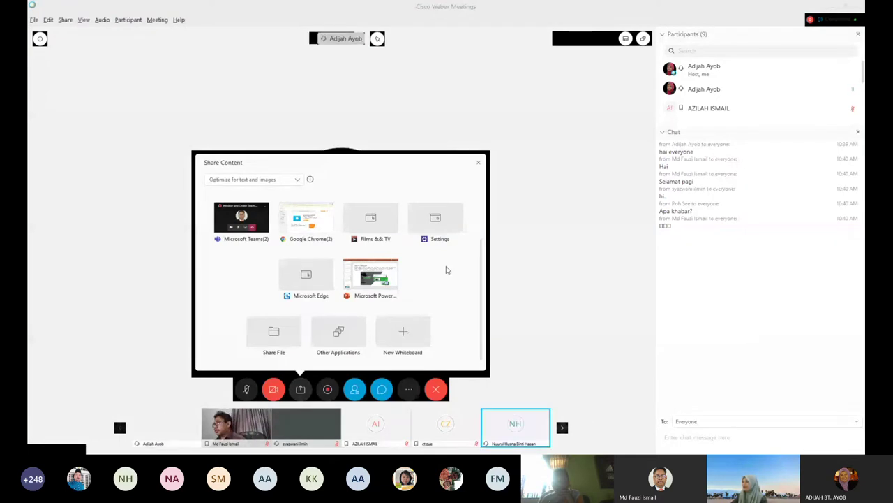
scroll(459, 280, "up", 1)
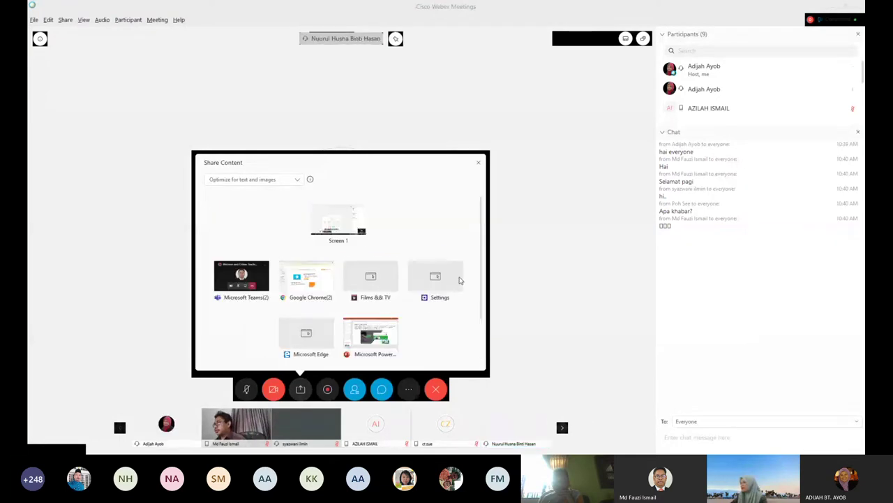
scroll(460, 280, "down", 1)
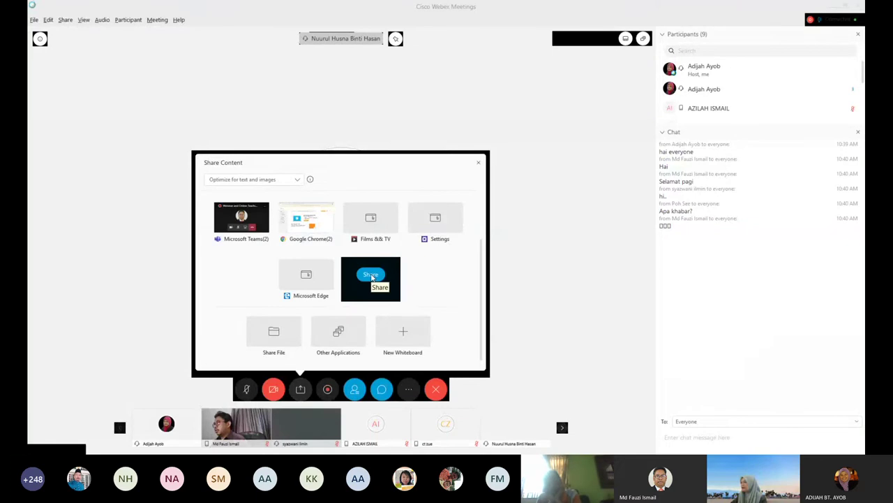
left_click(371, 275)
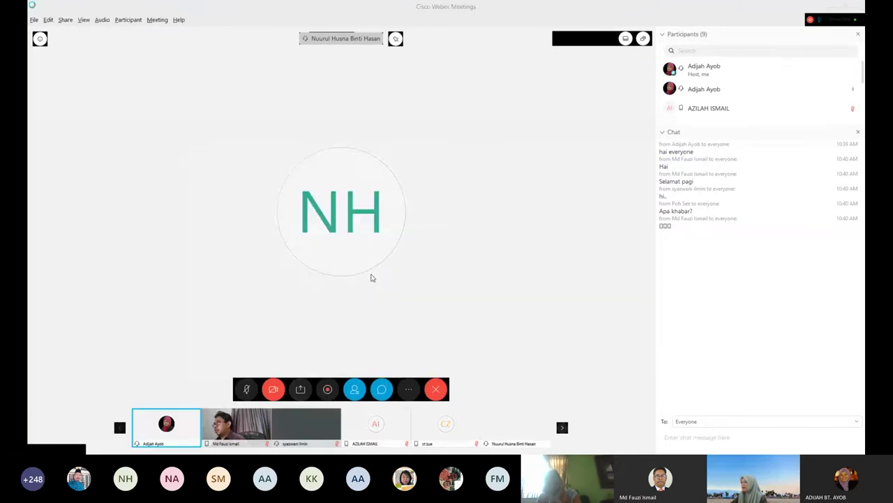
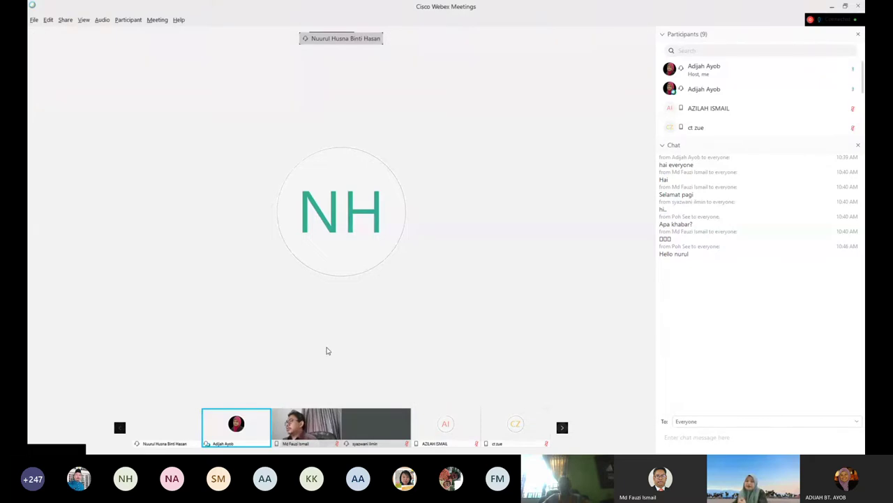
Start sharing a New Whiteboard from the Share Content dialog
mouse_move(327, 350)
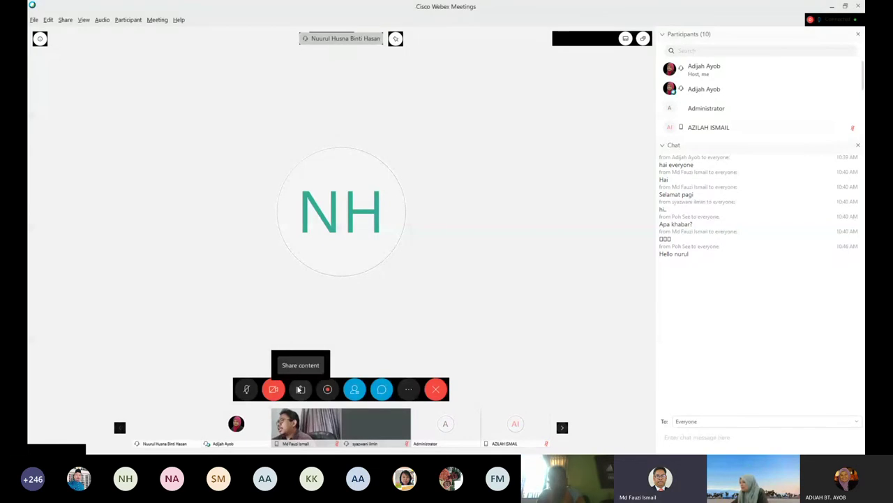
left_click(300, 389)
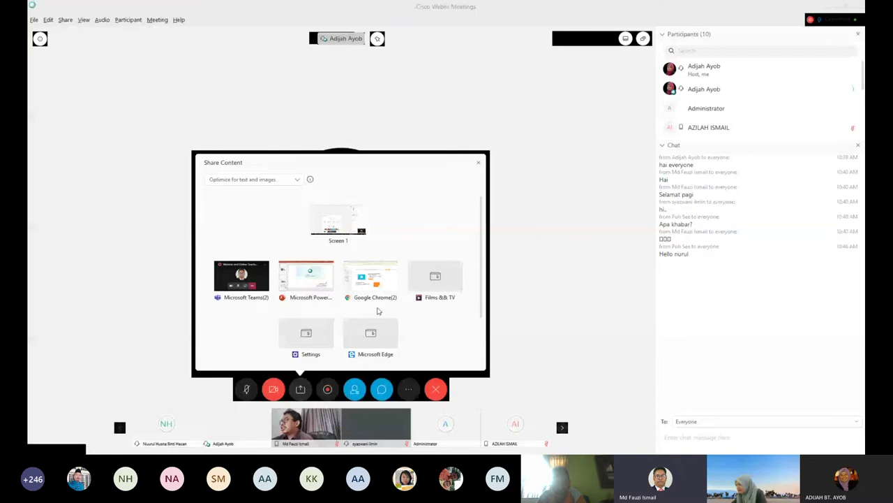
scroll(429, 330, "down", 2)
scroll(426, 326, "up", 2)
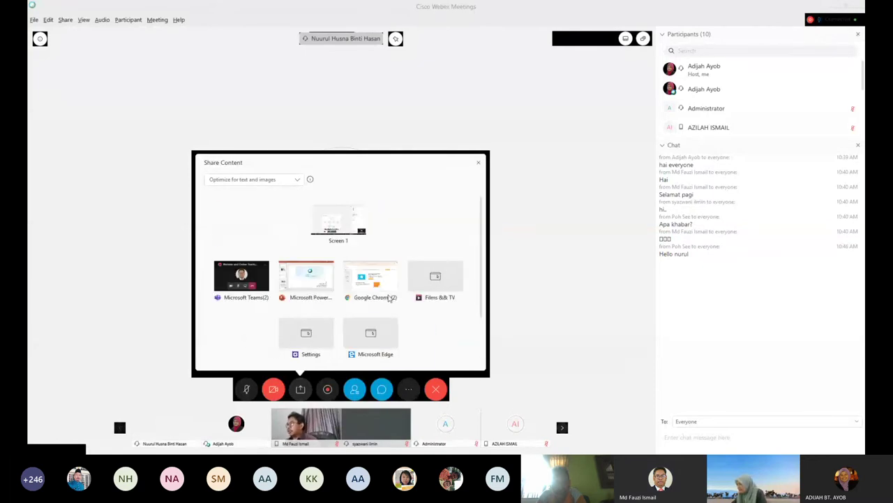
scroll(379, 297, "down", 2)
mouse_move(371, 229)
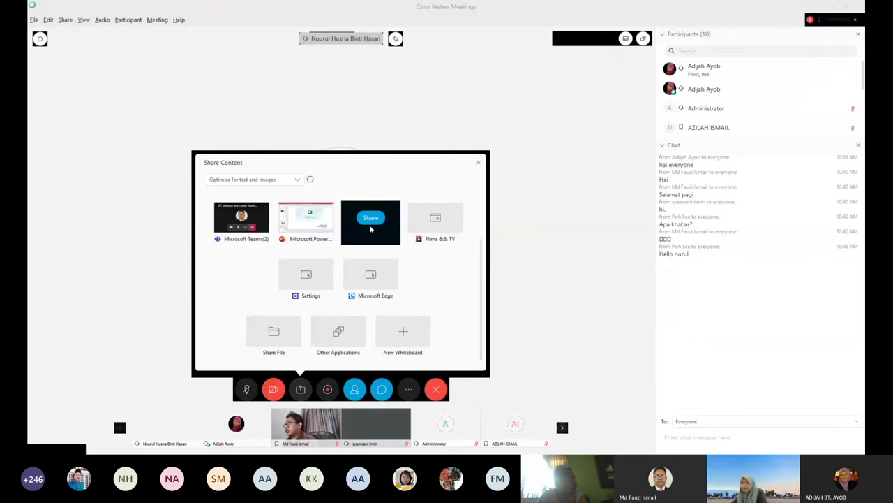
left_click(405, 342)
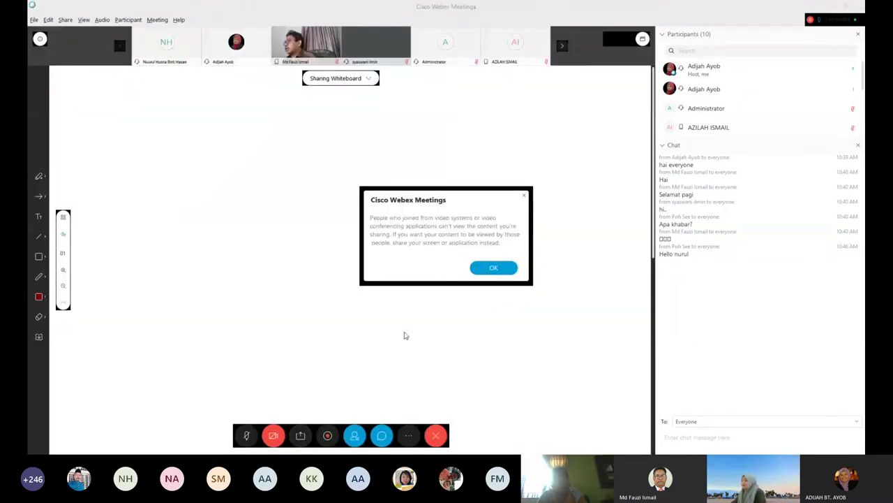
Dismiss the video-system notice and choose which participant may annotate
left_click(525, 198)
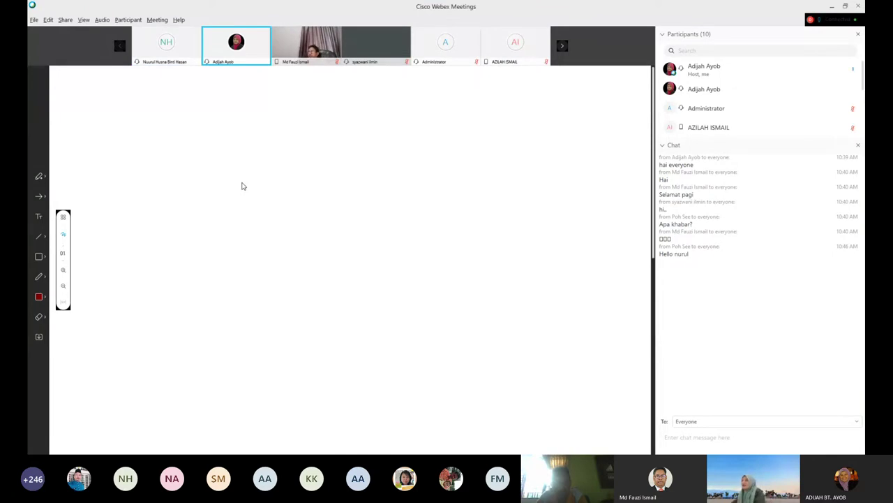
left_click(40, 177)
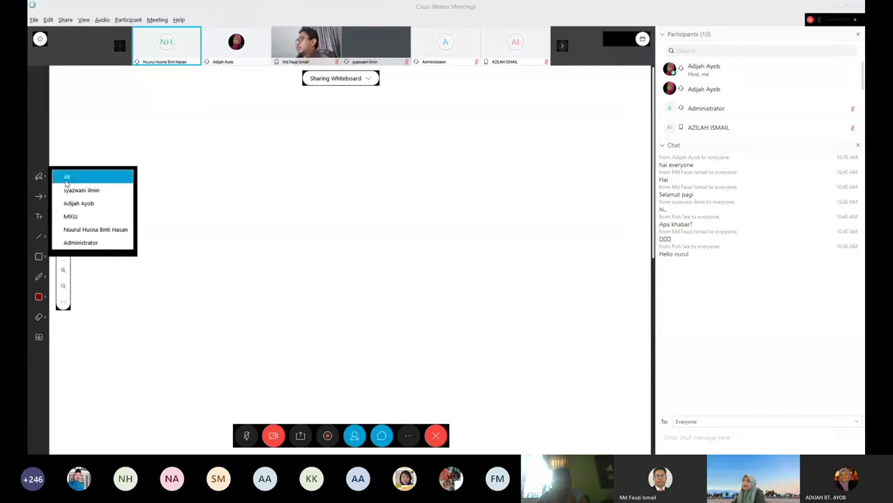
left_click(68, 195)
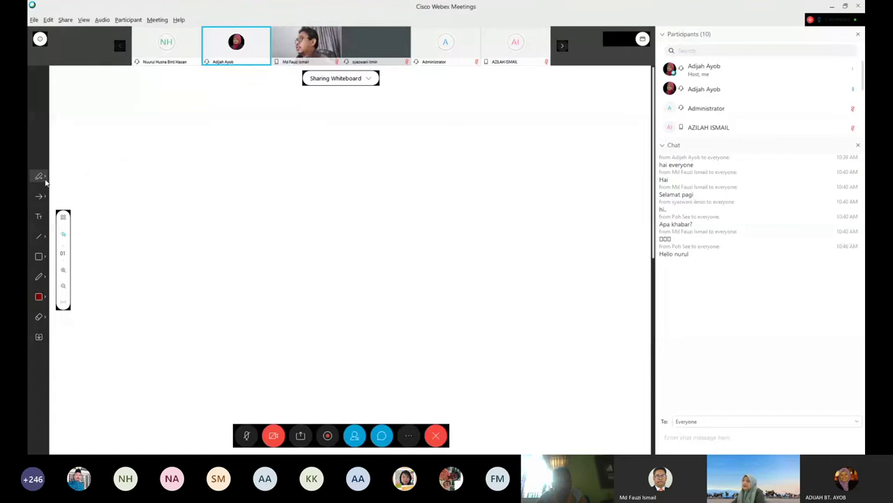
left_click(63, 216)
left_click(70, 190)
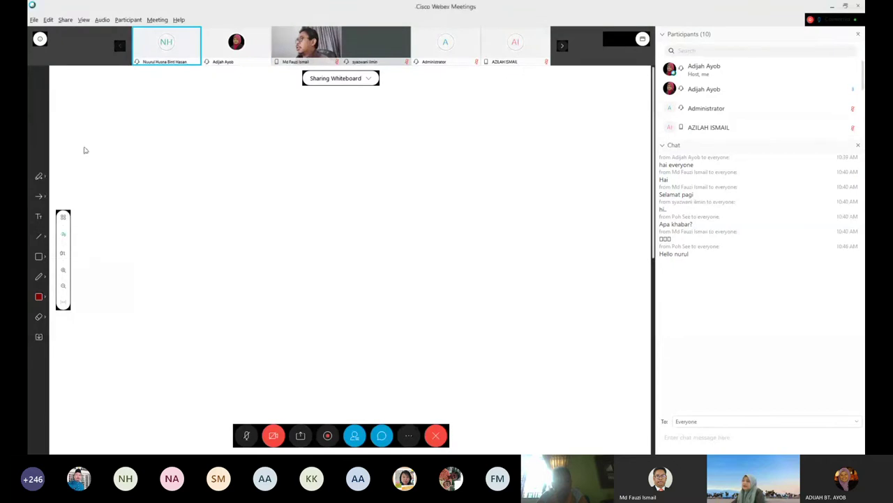
Place the Arrow Pointer, labelled with the host's name, on the whiteboard
left_click(44, 198)
left_click(83, 197)
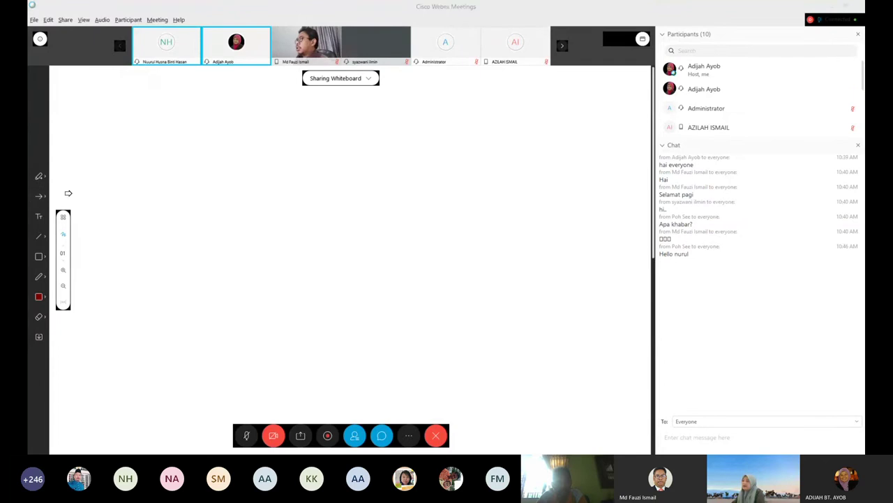
left_click(136, 167)
left_click(188, 148)
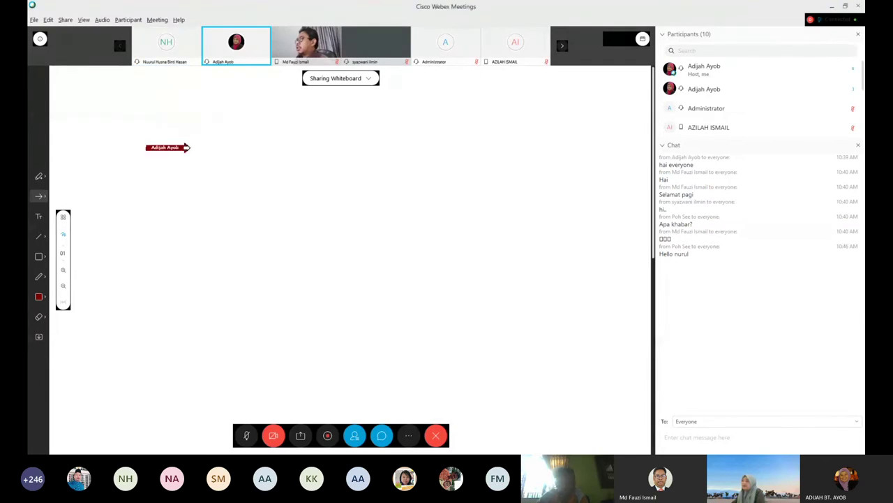
left_click(150, 186)
left_click(155, 222)
left_click(40, 219)
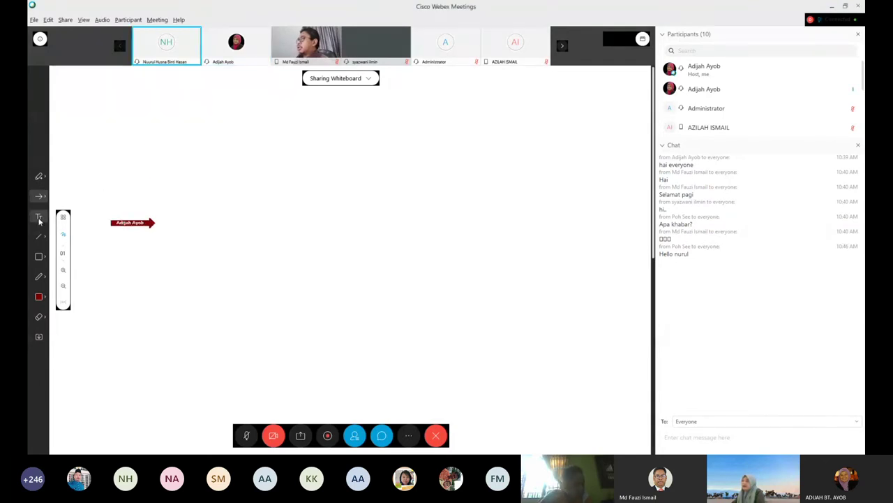
Add a text box at the upper left reading 'nama saya' and the presenter's name
left_click(136, 155)
type("nama sa")
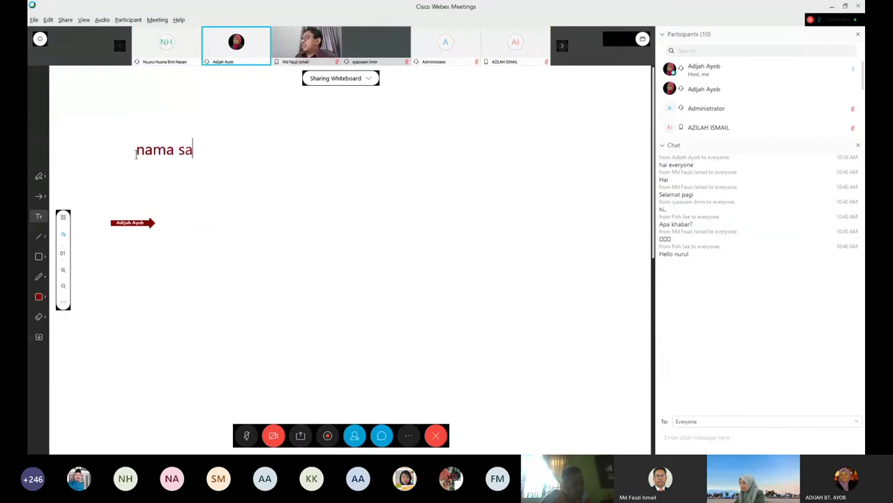
type("ya adijahh")
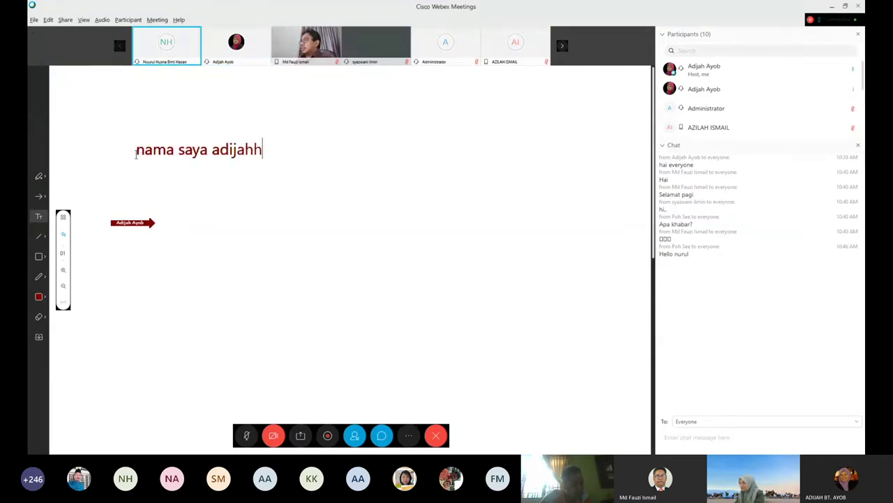
type("hhhhh")
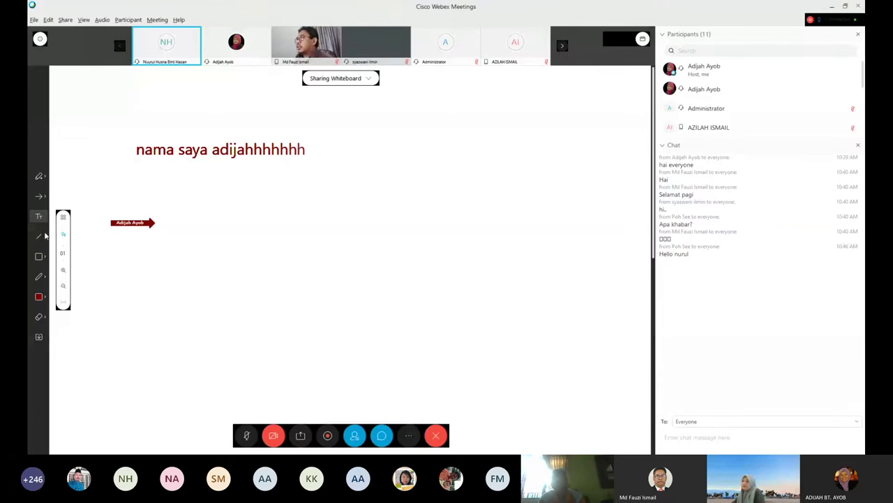
left_click(39, 237)
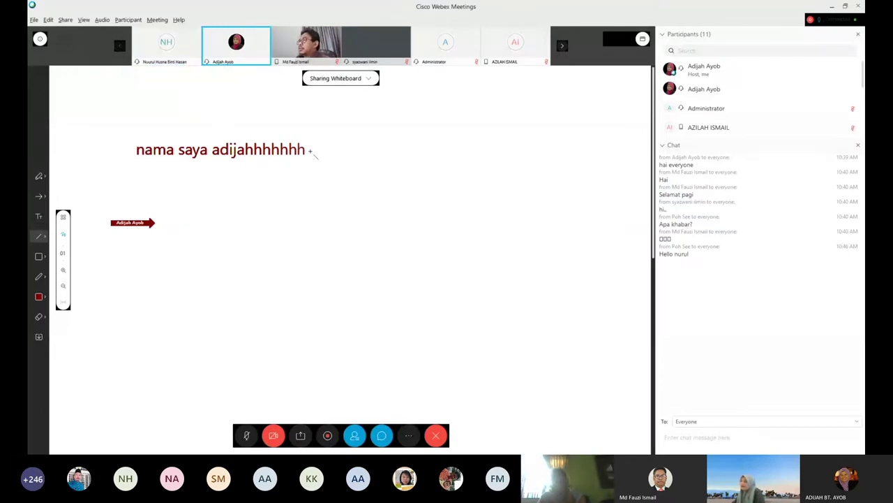
Draw a straight line down-right from the text's end and a rectangle framing the text
left_click_drag(310, 151, 444, 233)
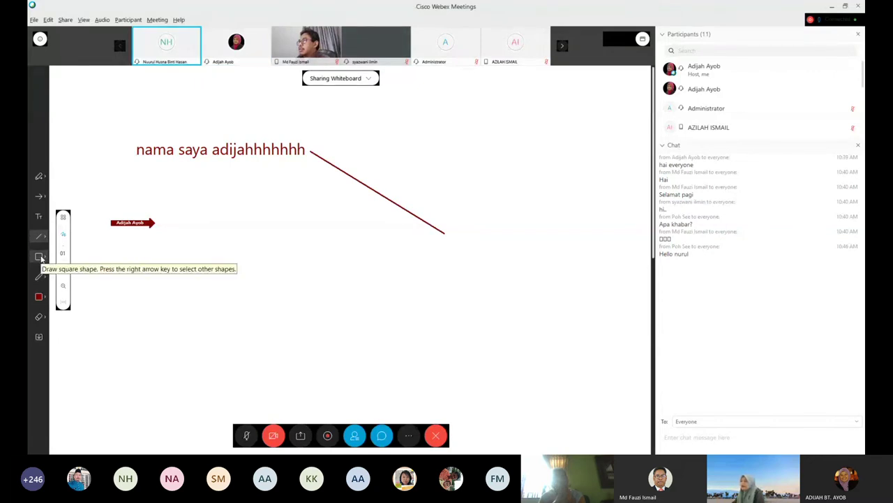
left_click(41, 257)
left_click_drag(128, 141, 310, 165)
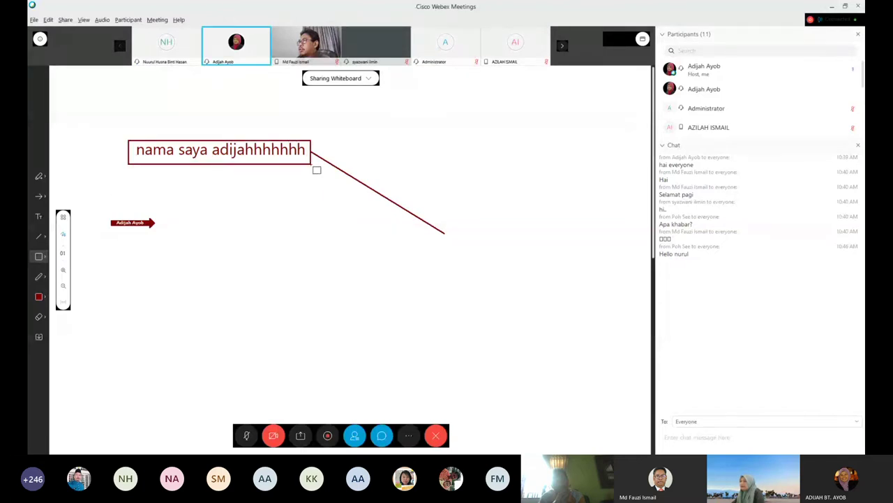
Underline the framed text with a thick freehand pen stroke
left_click(38, 280)
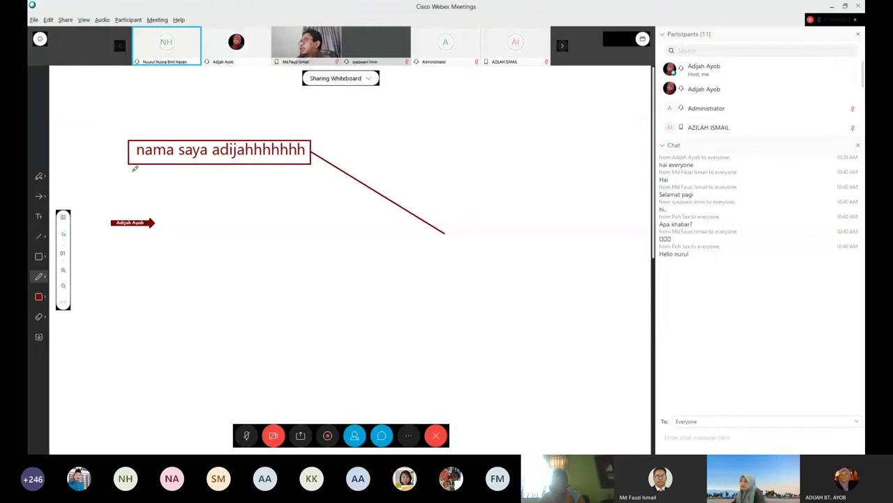
mouse_move(132, 168)
left_mouse_down()
mouse_move(244, 185)
mouse_move(297, 181)
mouse_move(321, 169)
left_mouse_up()
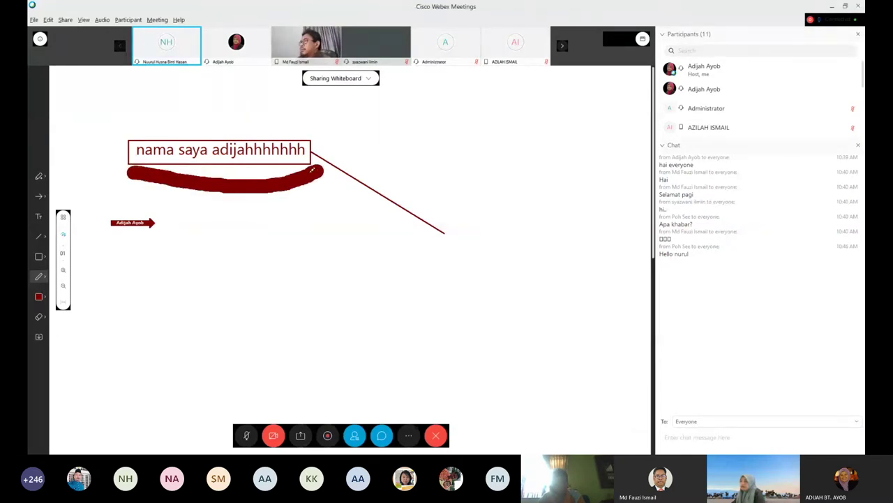
left_click(45, 298)
left_click(44, 277)
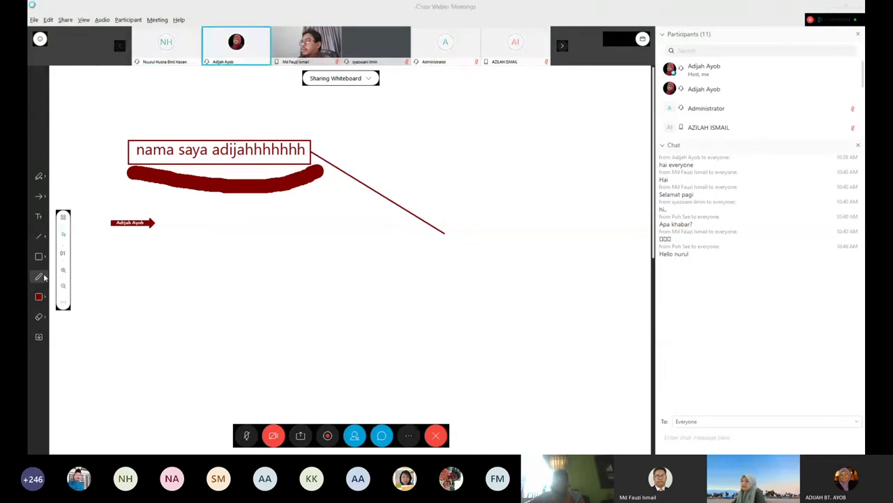
left_click(39, 276)
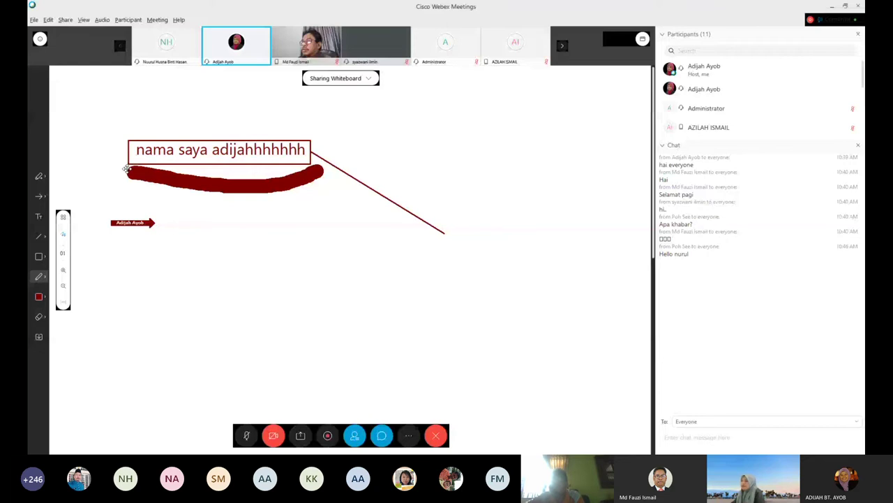
Handwrite the presenter's first name in pen strokes above the framed text
left_click_drag(143, 113, 143, 131)
mouse_move(150, 111)
left_mouse_down()
mouse_move(149, 133)
mouse_move(186, 115)
left_mouse_up()
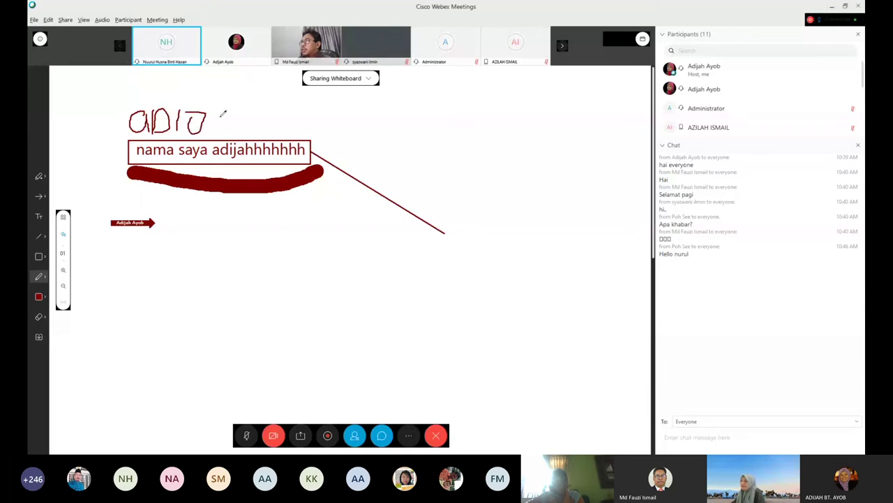
mouse_move(223, 113)
left_mouse_down()
mouse_move(208, 123)
mouse_move(224, 134)
left_mouse_up()
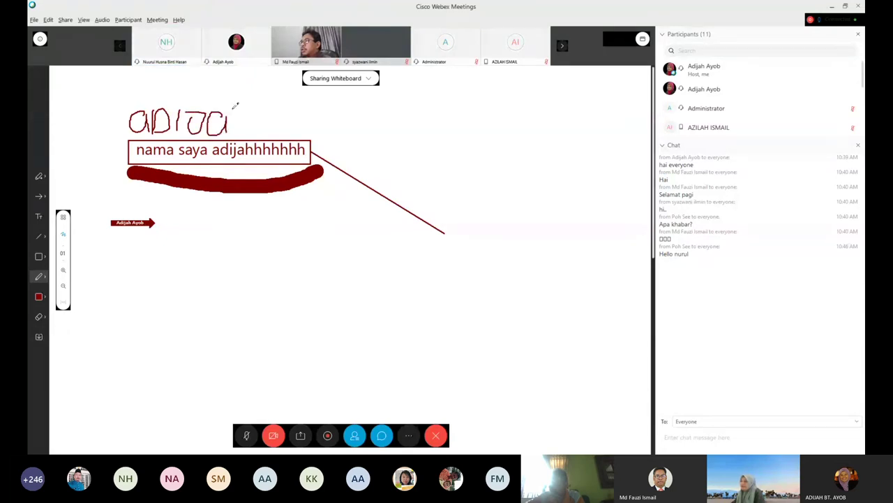
mouse_move(234, 103)
left_mouse_down()
mouse_move(235, 133)
mouse_move(244, 112)
mouse_move(248, 134)
left_mouse_up()
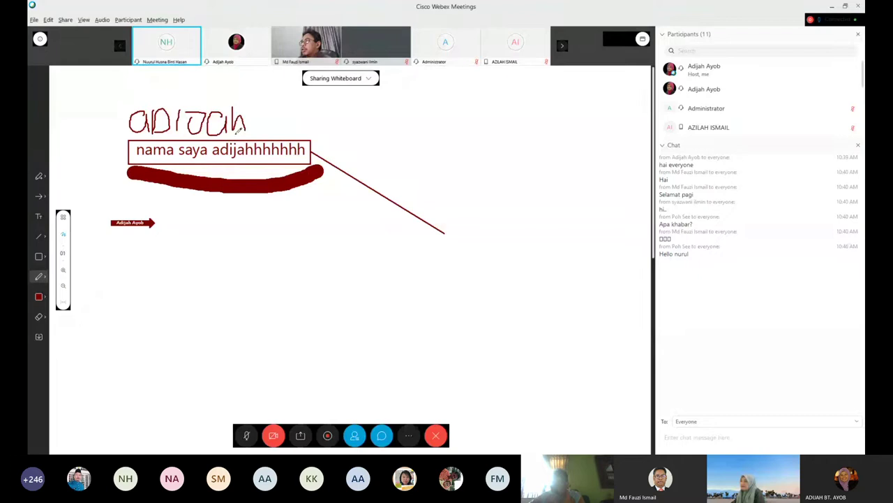
left_click(40, 298)
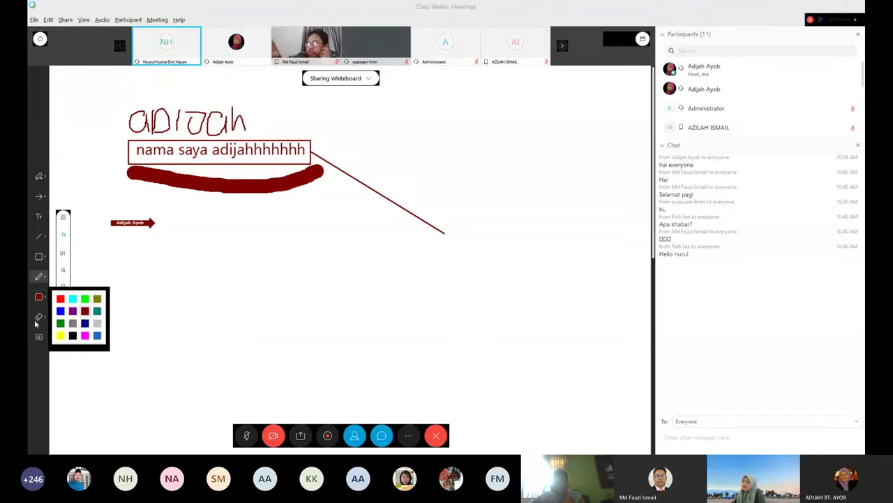
Erase the thick red underline beneath the text box with the Eraser
left_click(39, 316)
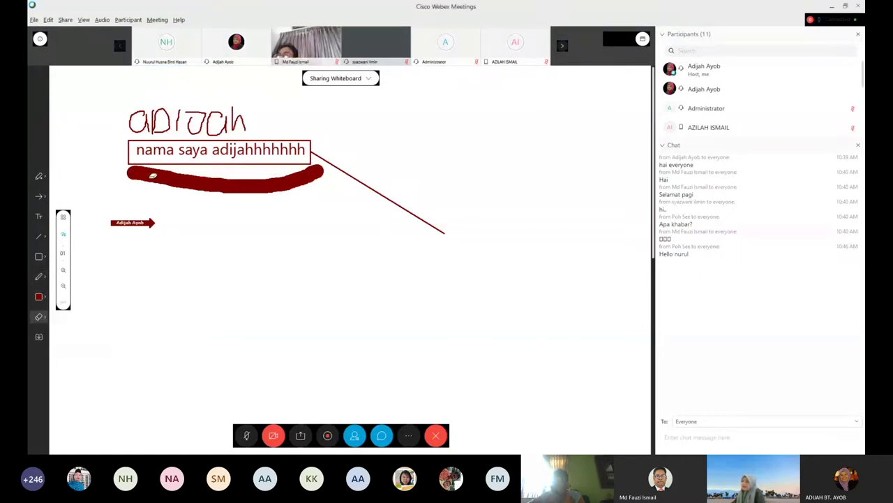
left_click(145, 175)
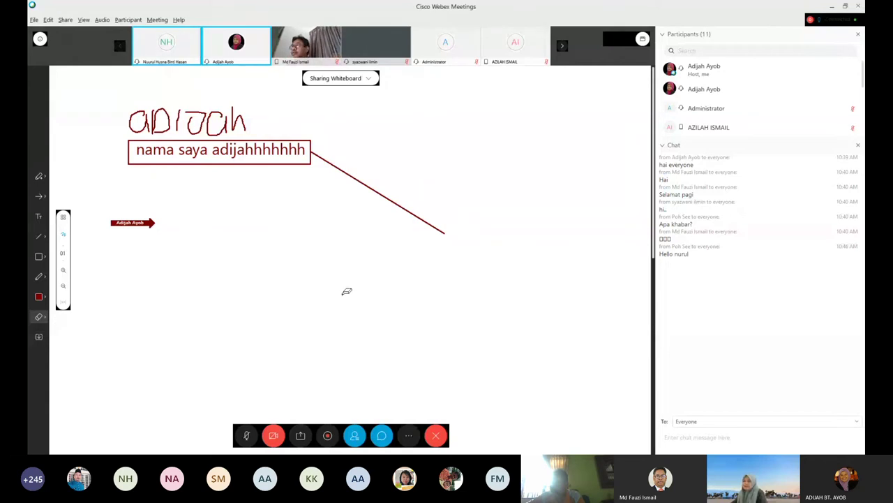
left_click(409, 438)
left_click(535, 235)
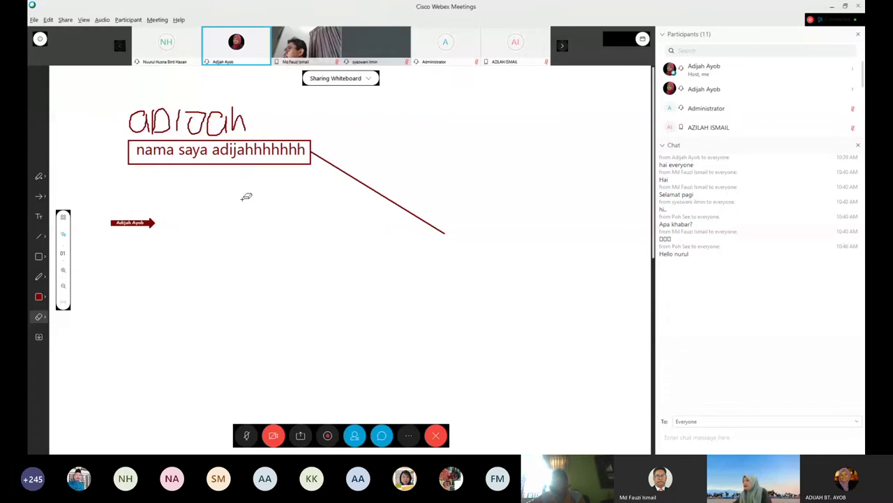
Turn the camera video on, off and on again, then cancel the End meeting menu
left_click(273, 435)
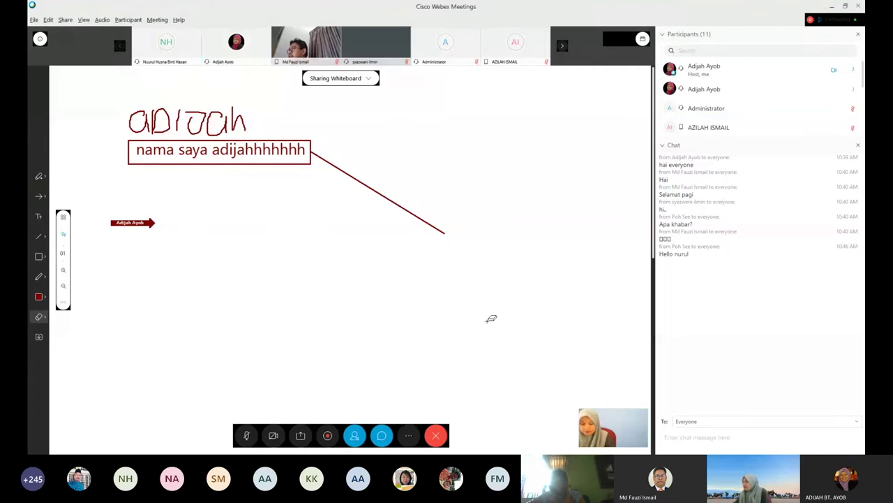
mouse_move(594, 437)
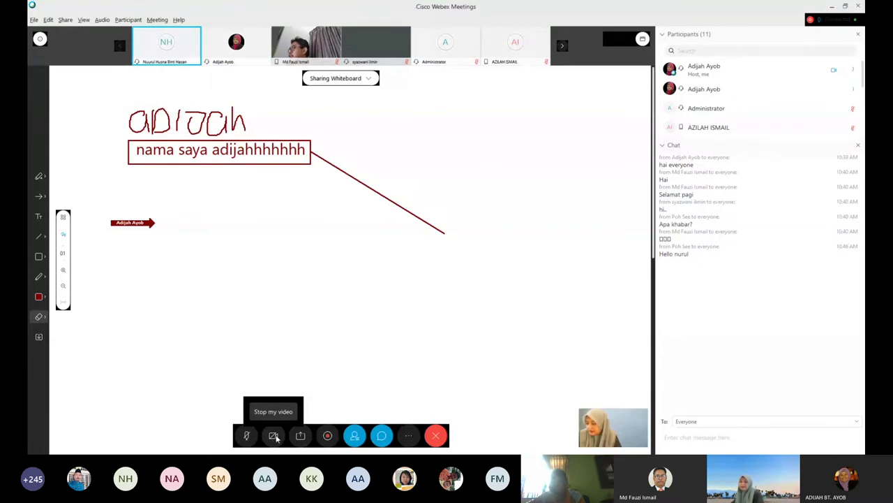
left_click(274, 436)
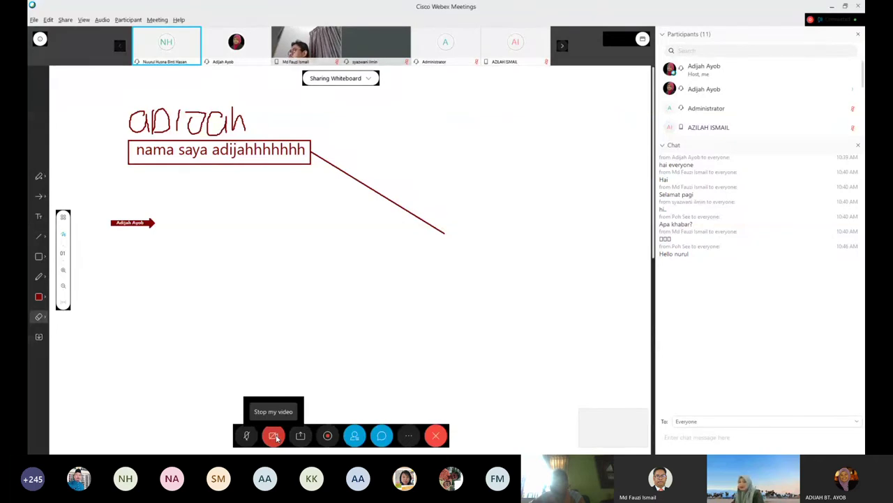
left_click(276, 436)
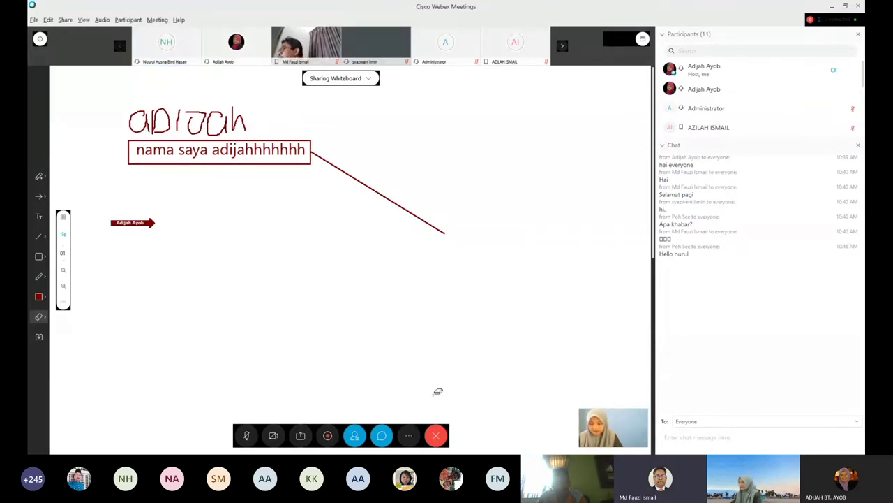
left_click(437, 437)
left_click(465, 329)
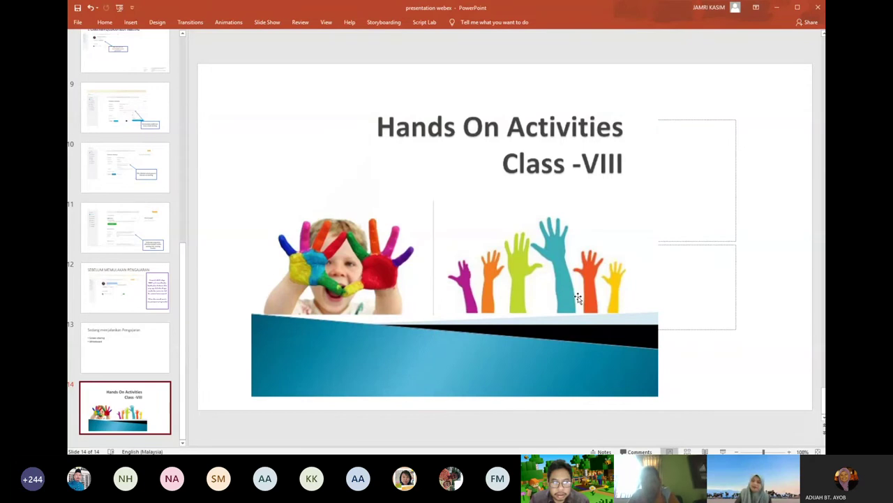
Show slide 1, the Cisco Webex title slide, of the 'presentation webex' deck
left_click_drag(184, 252, 183, 49)
left_click(147, 67)
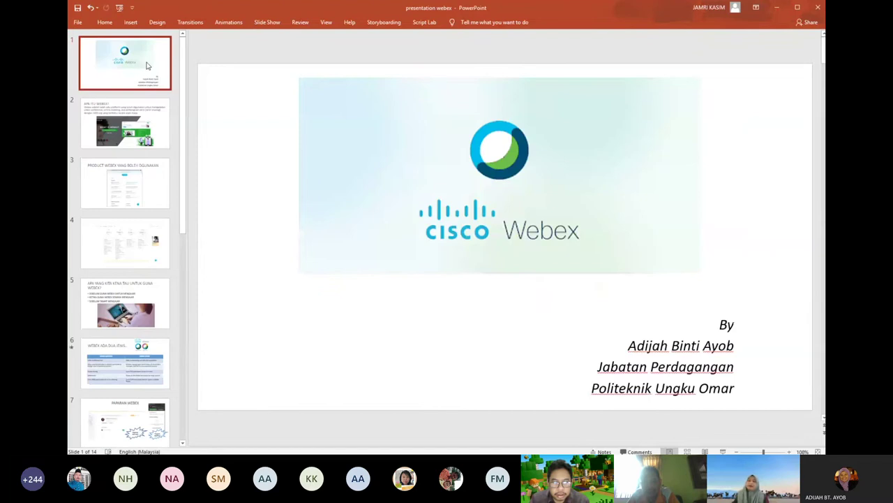